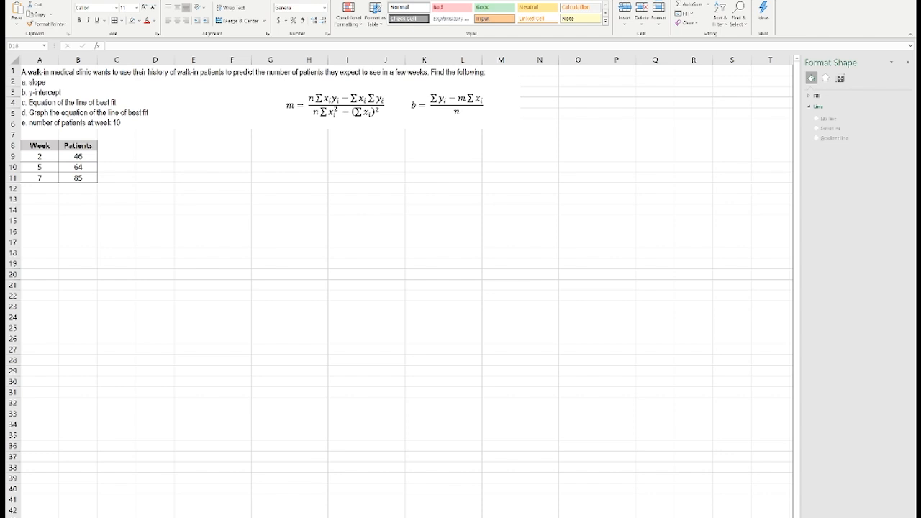
Add the headers x*y in cell C8 and x2 in cell D8 beside the Patients column
{"action": "left_click", "coordinate": [118, 144]}
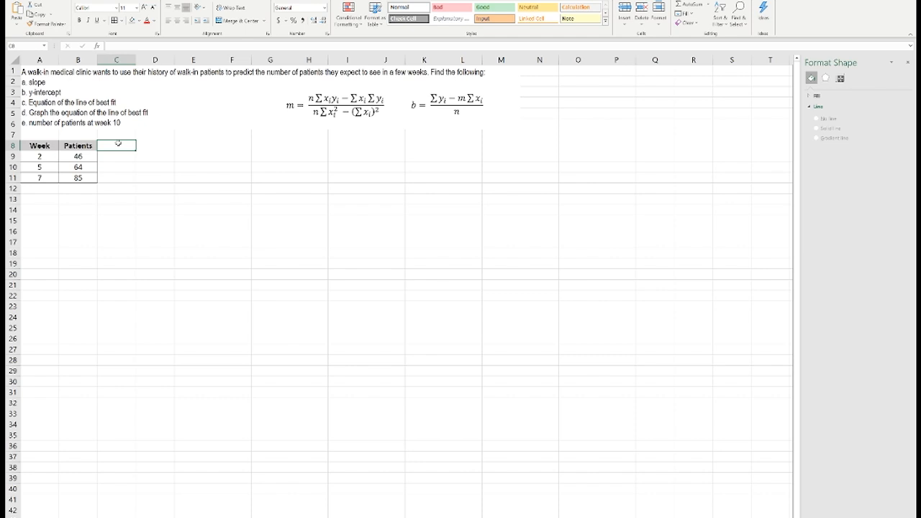
{"action": "type", "text": "x*y"}
{"action": "key", "text": "Tab"}
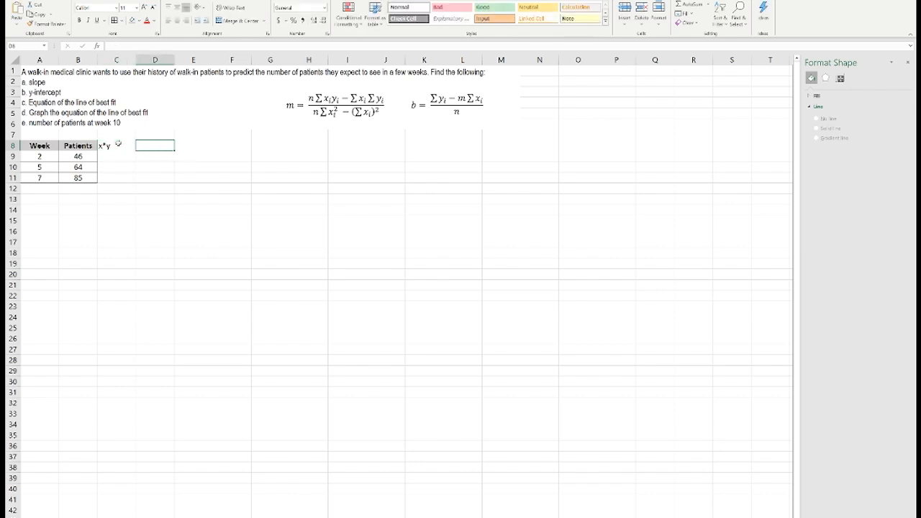
{"action": "type", "text": "x2"}
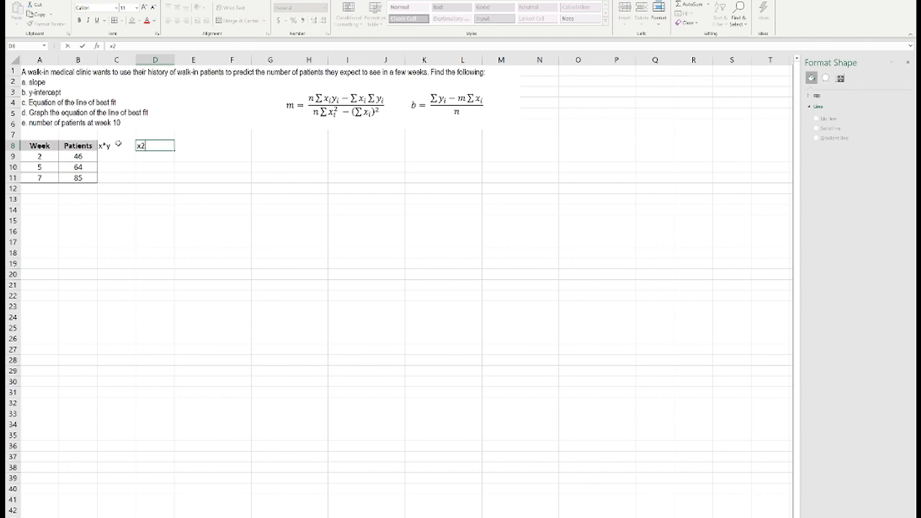
Format the 2 in the x2 header in D8 as superscript
{"action": "left_click", "coordinate": [147, 146]}
{"action": "double_click", "coordinate": [144, 146]}
{"action": "left_click", "coordinate": [147, 146]}
{"action": "left_click_drag", "start_coordinate": [146, 146], "coordinate": [141, 146]}
{"action": "left_click", "coordinate": [157, 34]}
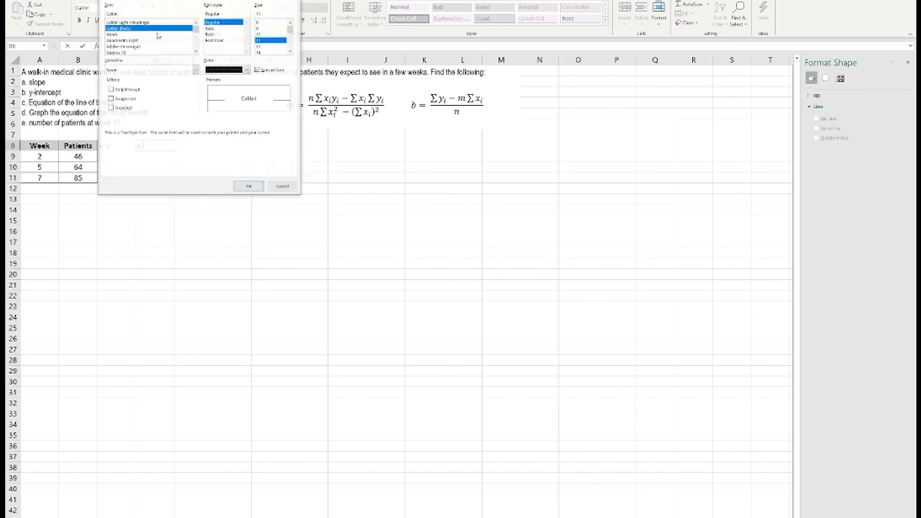
{"action": "left_click", "coordinate": [111, 99]}
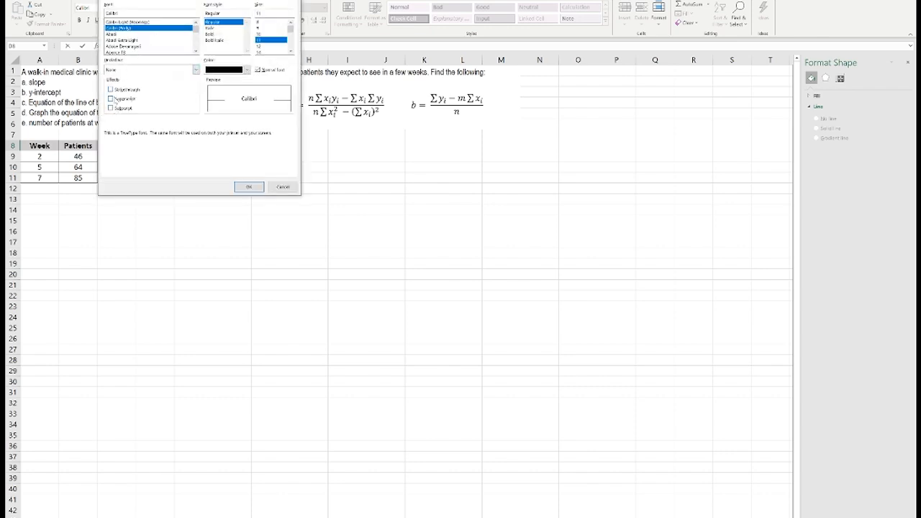
{"action": "left_click", "coordinate": [248, 187]}
{"action": "left_click", "coordinate": [117, 189]}
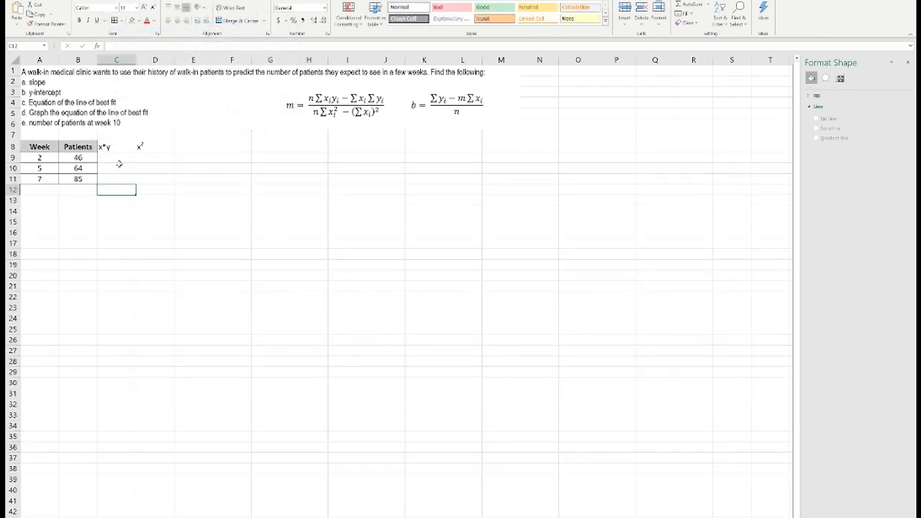
Centre the x*y and x² headers in cells C8:D8 horizontally
{"action": "left_click_drag", "start_coordinate": [124, 146], "coordinate": [159, 147]}
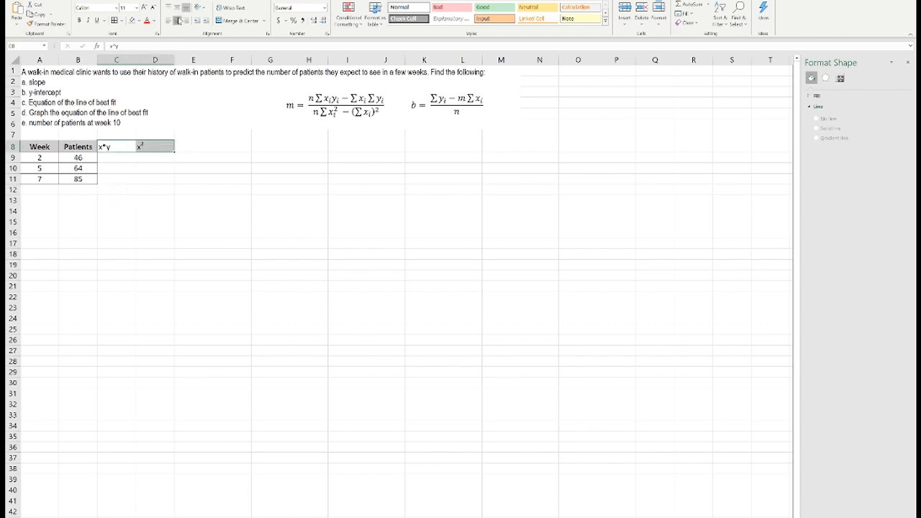
{"action": "left_click", "coordinate": [178, 21]}
{"action": "left_click", "coordinate": [142, 166]}
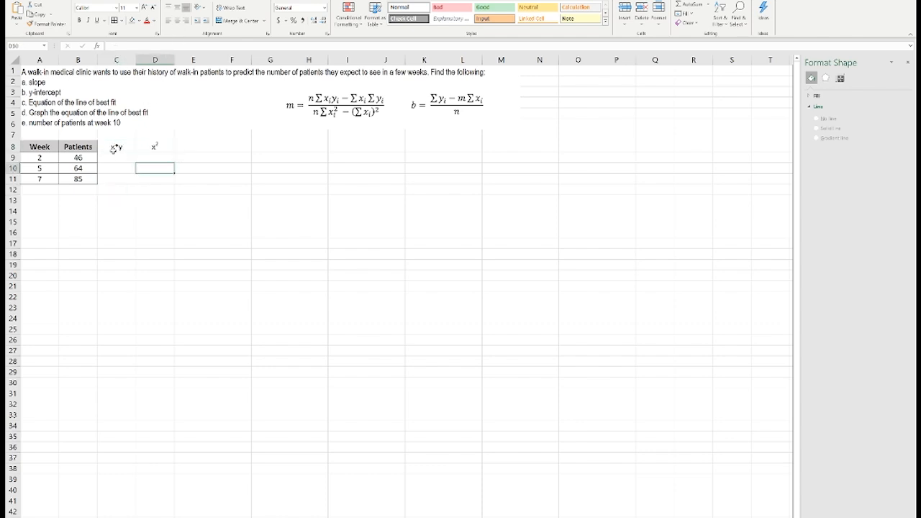
Enter centred labels x in A7 and y in B7, and give headers C8:D8 the table's bold grey header format
{"action": "left_click", "coordinate": [58, 137]}
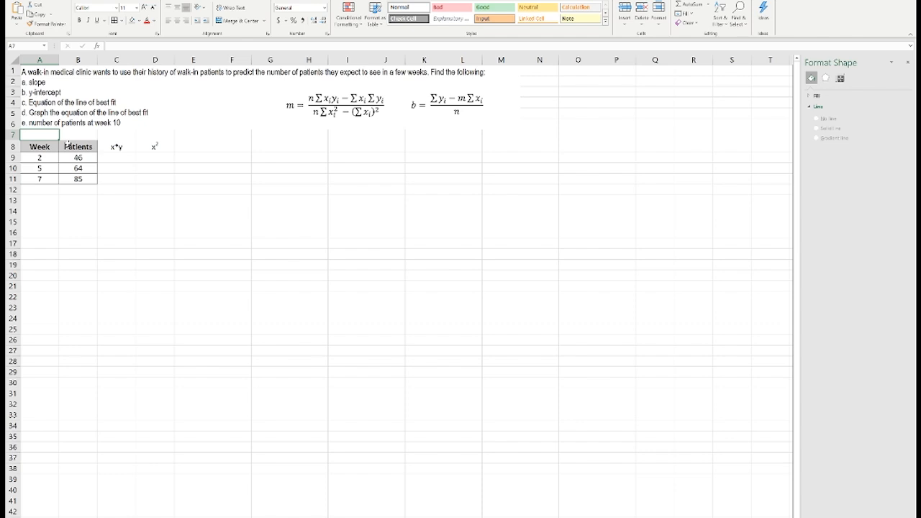
{"action": "type", "text": "x"}
{"action": "key", "text": "Tab"}
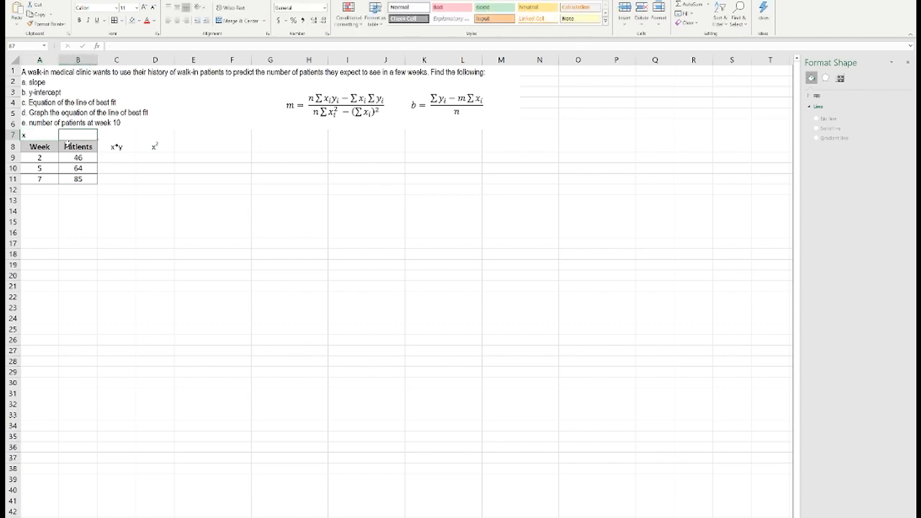
{"action": "type", "text": "y"}
{"action": "key", "text": "Tab"}
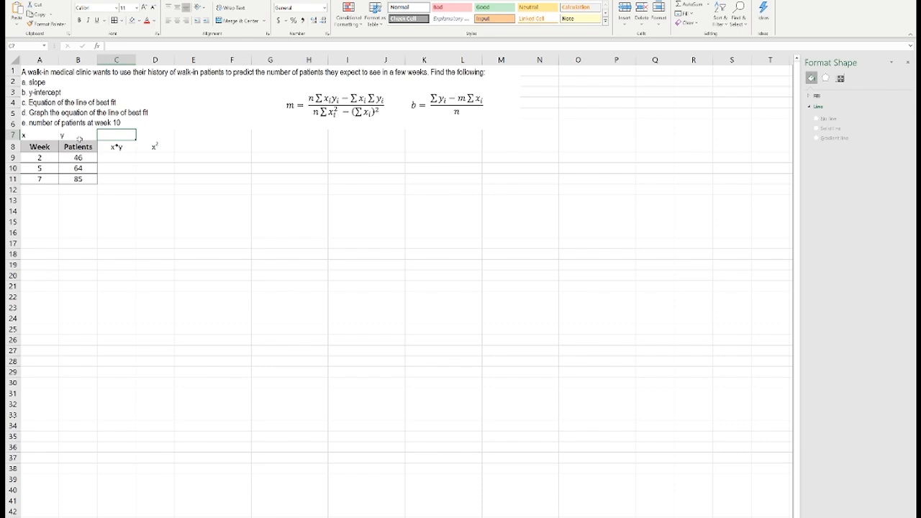
{"action": "left_click_drag", "start_coordinate": [43, 136], "coordinate": [99, 150]}
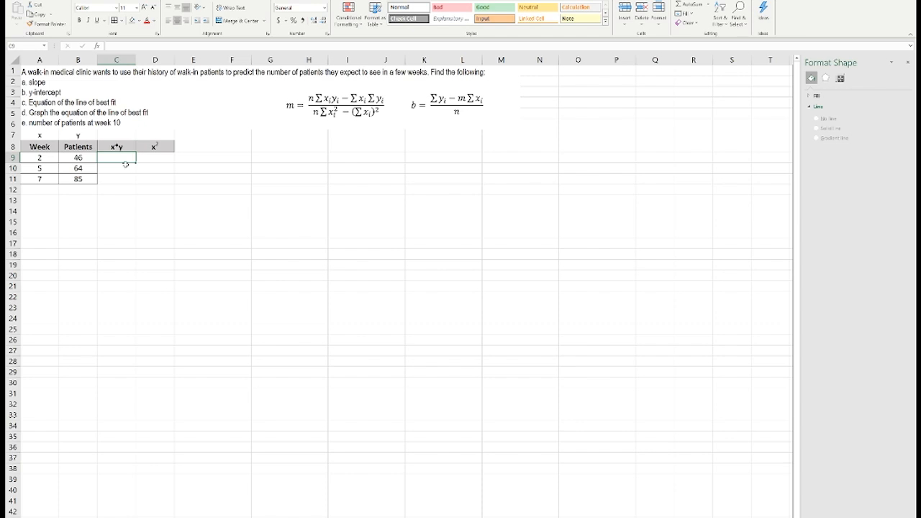
Enter the formula =A9*B9 in cell C9 to multiply the first week by its patients
{"action": "type", "text": "="}
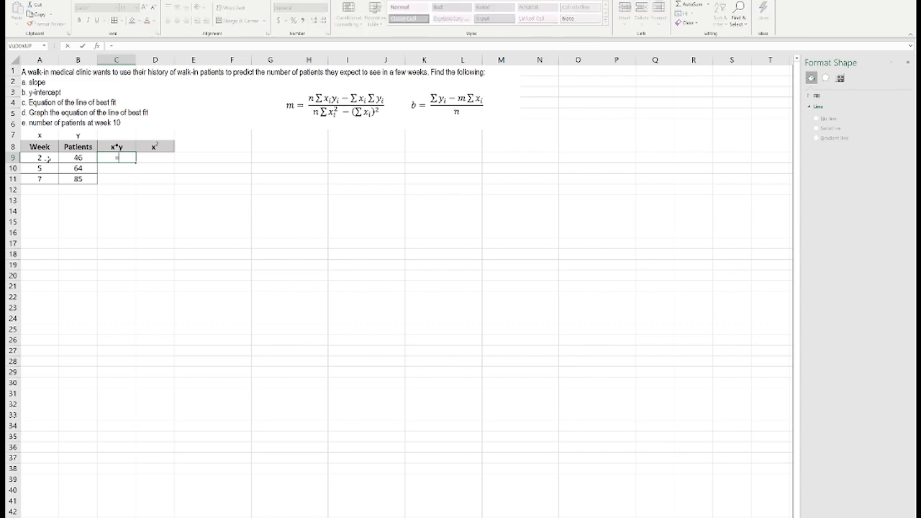
{"action": "left_click", "coordinate": [47, 157]}
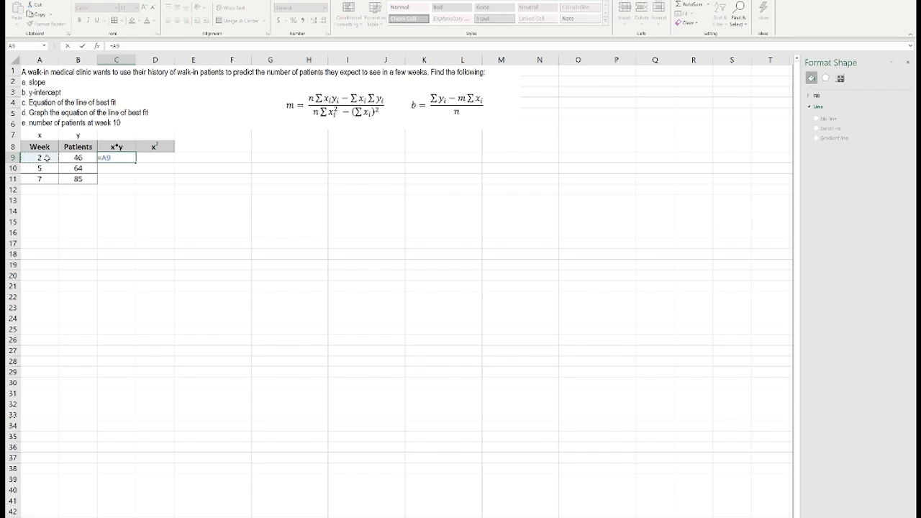
{"action": "type", "text": "*"}
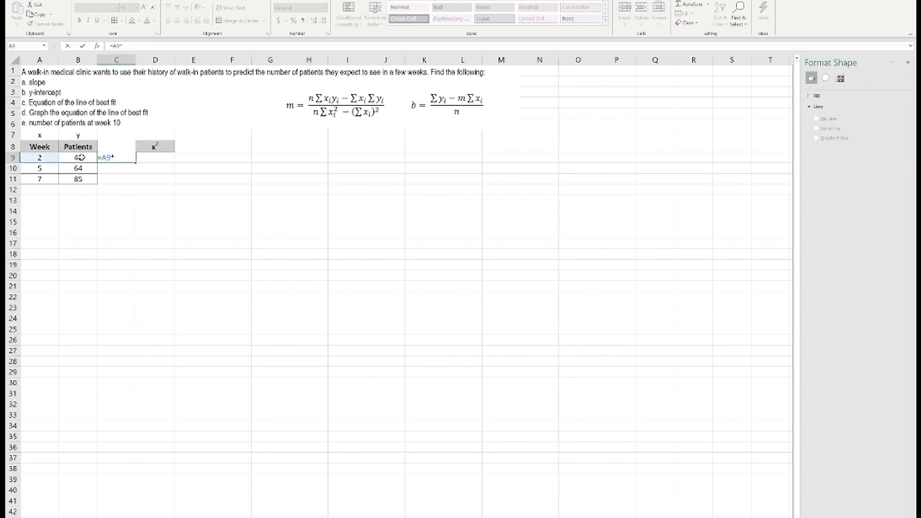
{"action": "left_click", "coordinate": [82, 157]}
{"action": "key", "text": "Return"}
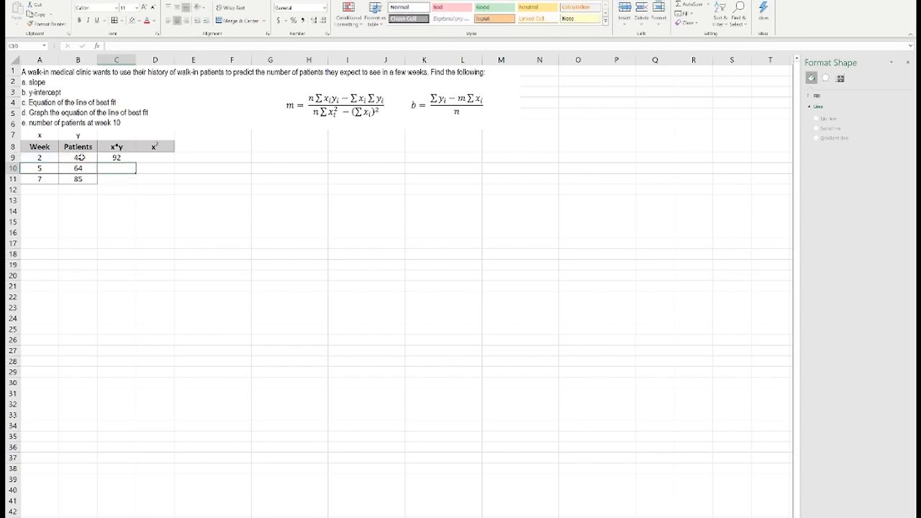
Fill the x*y formula from C9 down to C11 and check the cell references in C11
{"action": "left_click", "coordinate": [120, 158]}
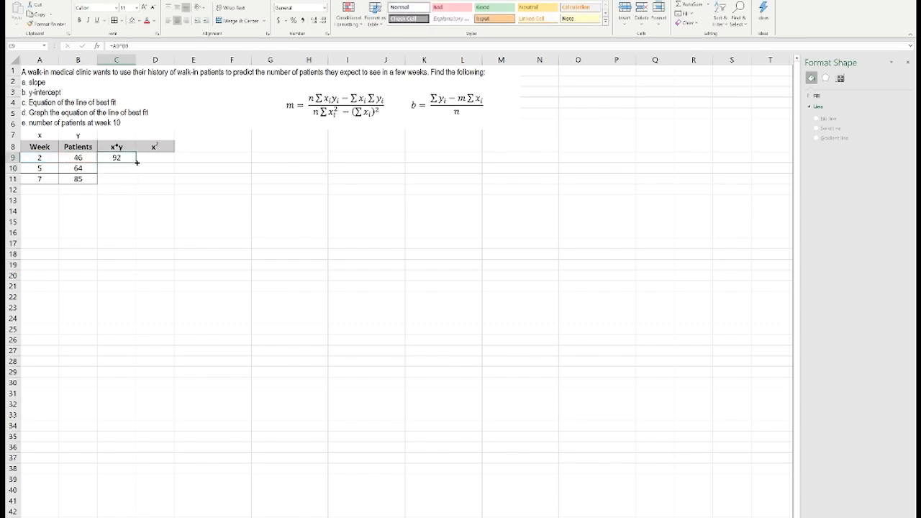
{"action": "left_click_drag", "start_coordinate": [135, 162], "coordinate": [136, 182]}
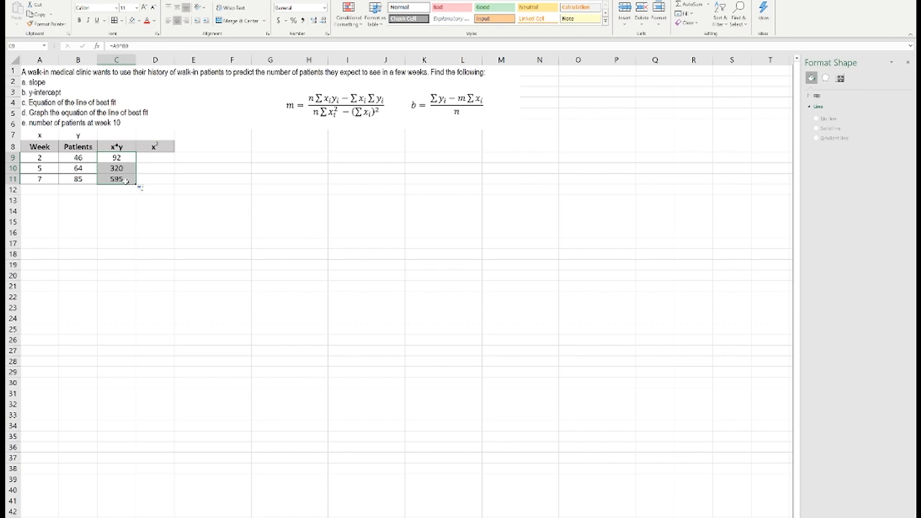
{"action": "left_click", "coordinate": [117, 199]}
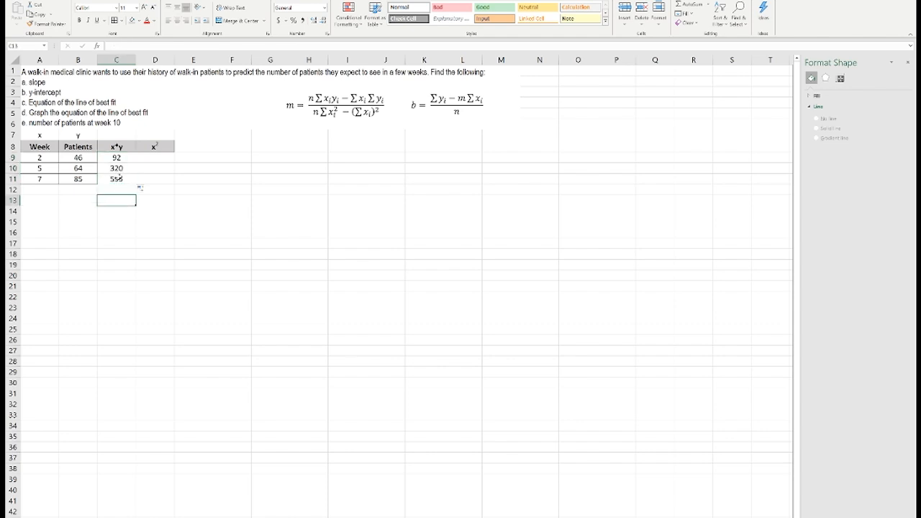
{"action": "double_click", "coordinate": [118, 178]}
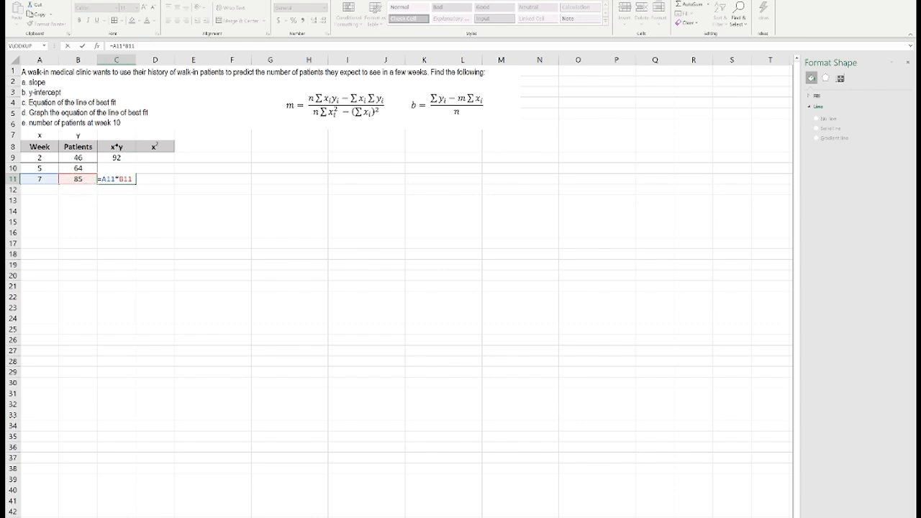
Enter the formula =A9^2 in cell D9 to square the first week value
{"action": "left_click", "coordinate": [159, 157]}
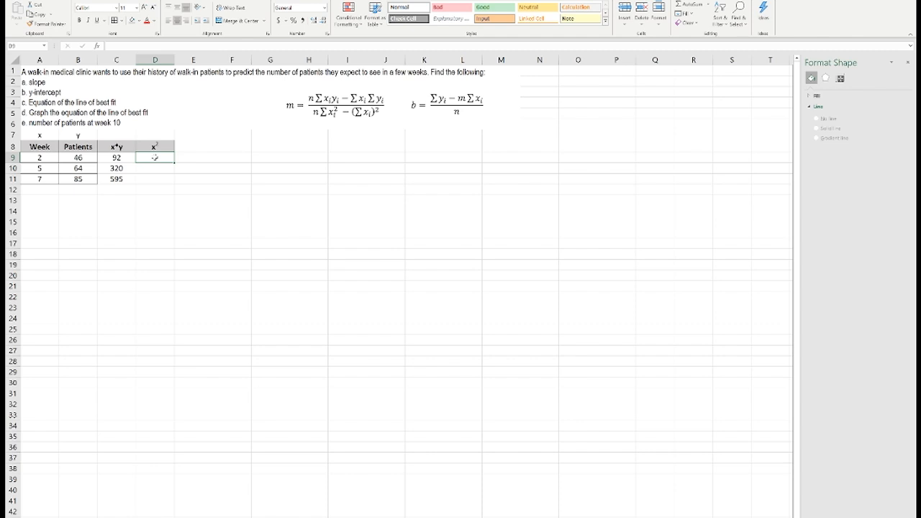
{"action": "type", "text": "="}
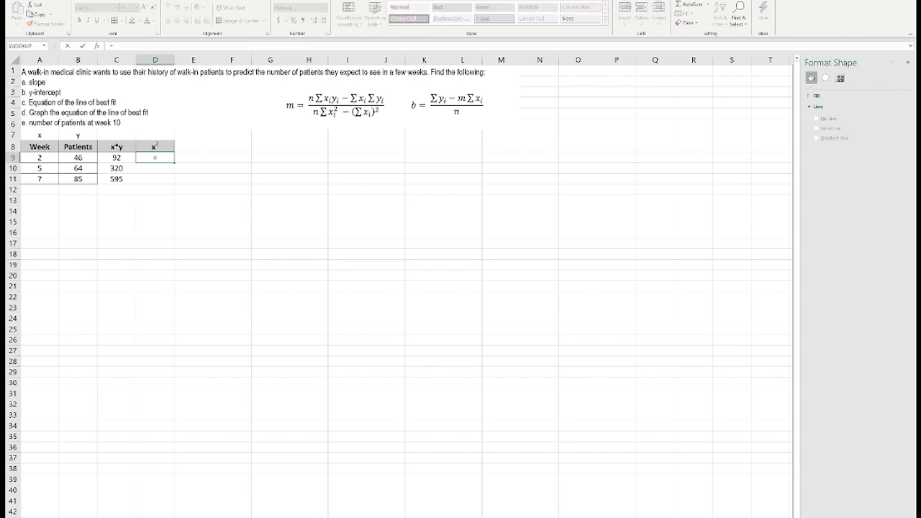
{"action": "left_click", "coordinate": [38, 156]}
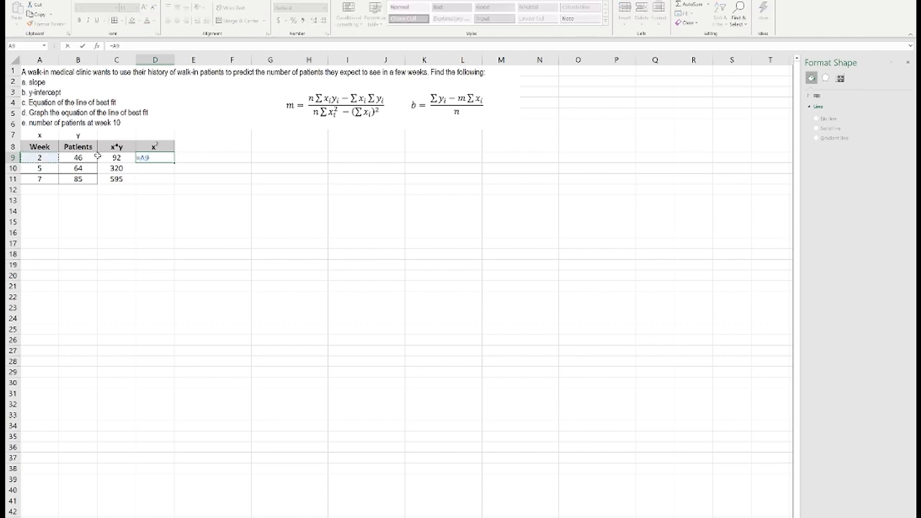
{"action": "type", "text": "^"}
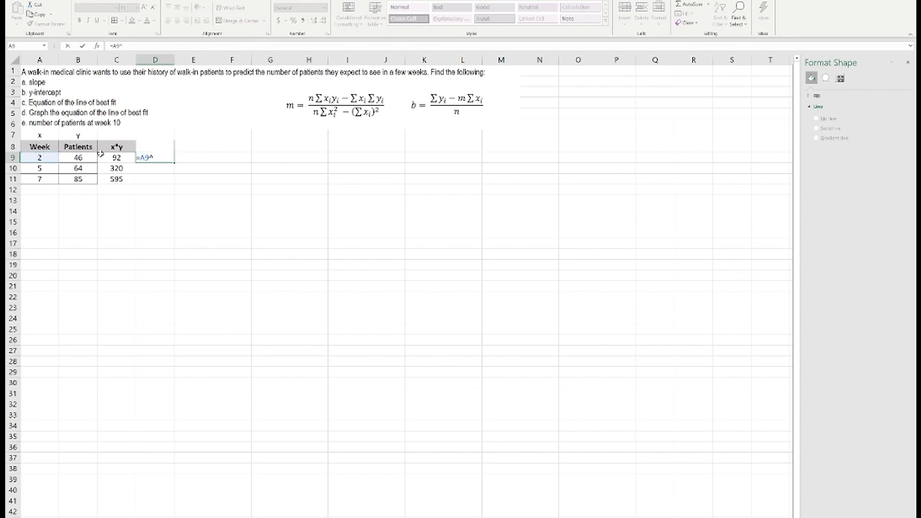
{"action": "type", "text": "2"}
{"action": "key", "text": "Return"}
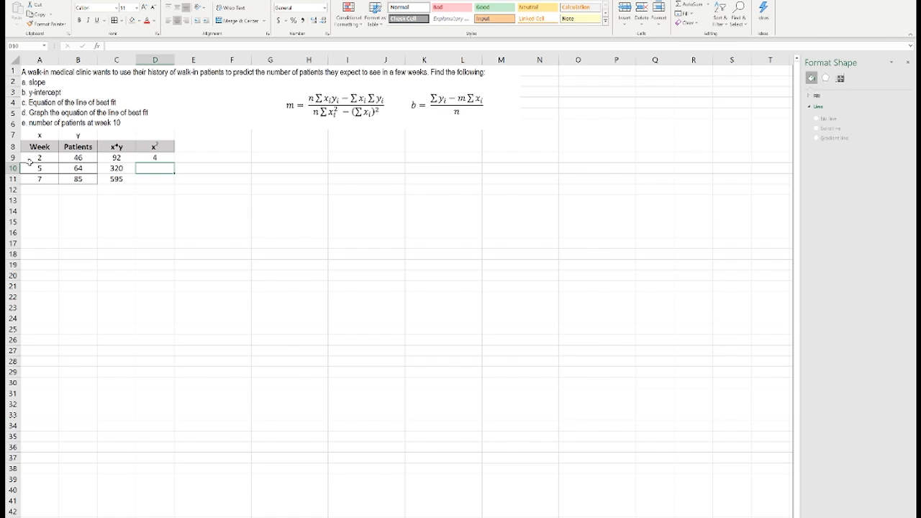
Fill the x² formula from D9 down to D11 and check the cell references in D11 and D10
{"action": "left_click", "coordinate": [171, 160]}
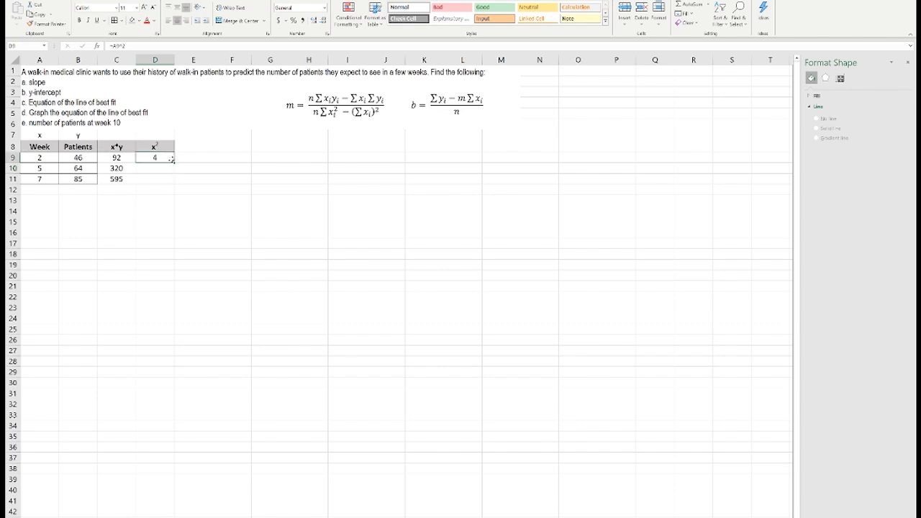
{"action": "left_click_drag", "start_coordinate": [174, 162], "coordinate": [175, 185]}
{"action": "left_click", "coordinate": [155, 179]}
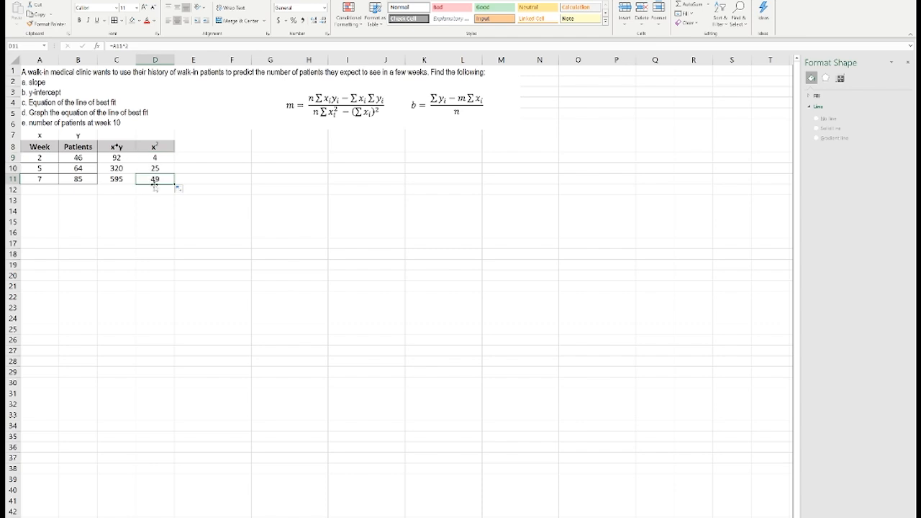
{"action": "double_click", "coordinate": [154, 179]}
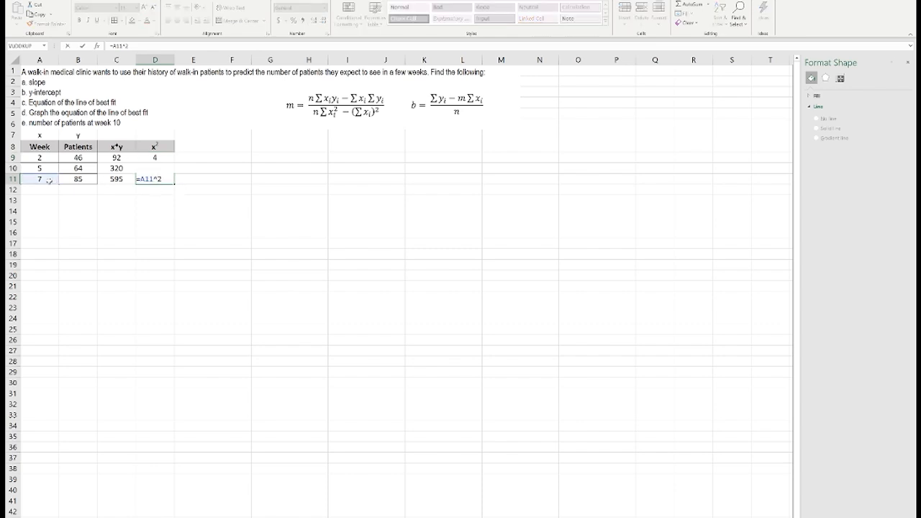
{"action": "double_click", "coordinate": [148, 168]}
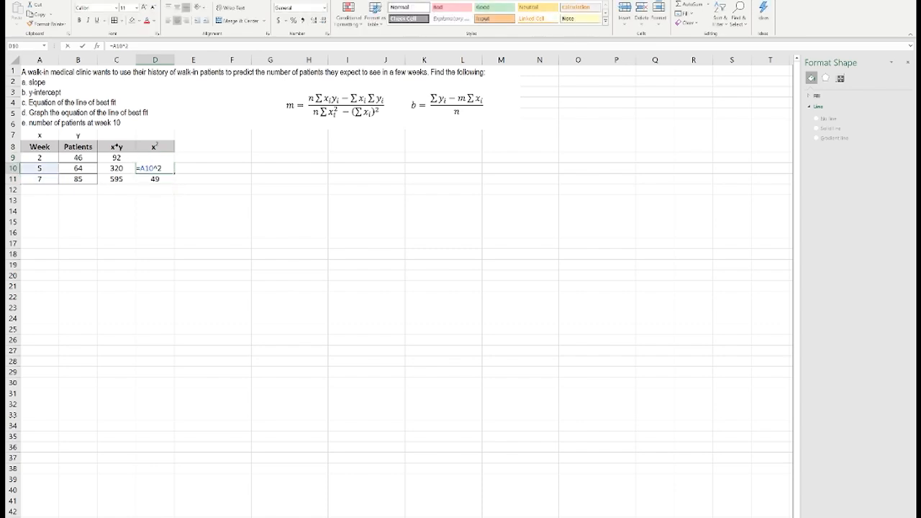
{"action": "key", "text": "Return"}
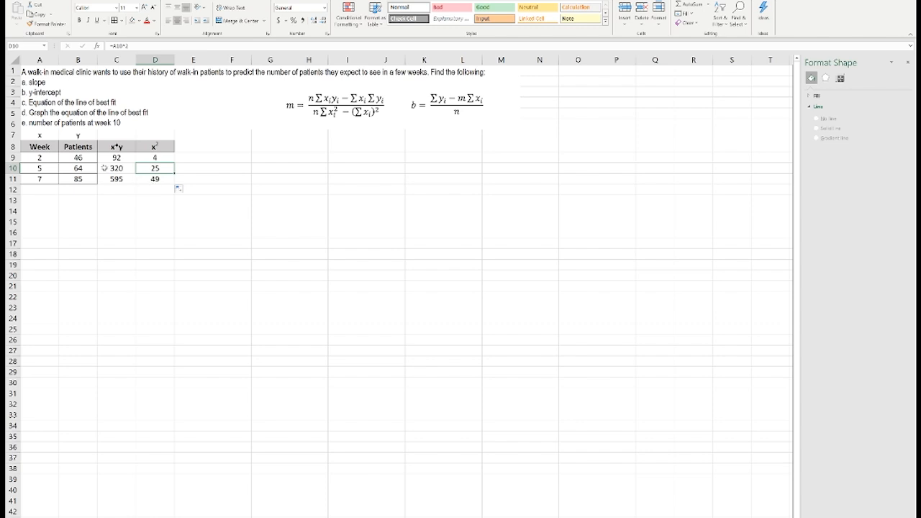
Apply all borders to the new x*y and x² columns, cells C8:D11
{"action": "left_click_drag", "start_coordinate": [107, 144], "coordinate": [156, 178]}
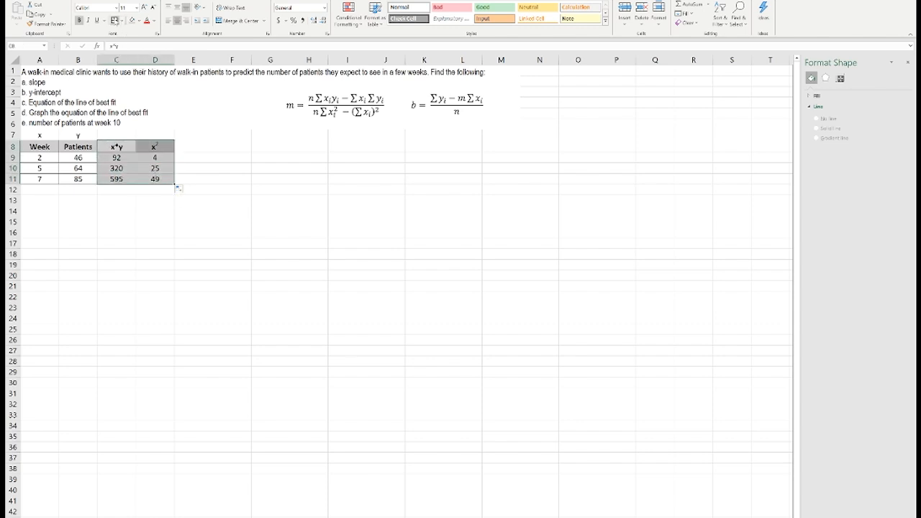
{"action": "left_click", "coordinate": [146, 218]}
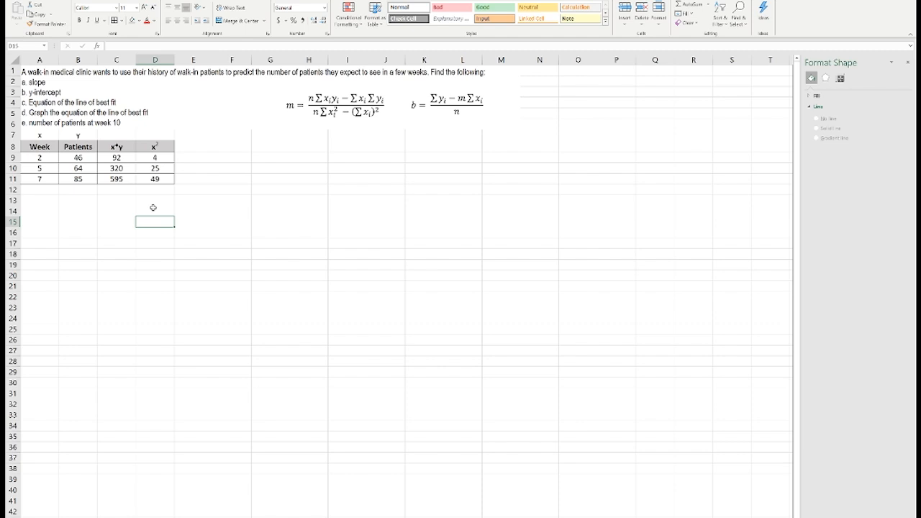
Insert a blank column before column A
{"action": "left_click", "coordinate": [36, 59]}
{"action": "right_click", "coordinate": [37, 61]}
{"action": "left_click", "coordinate": [58, 129]}
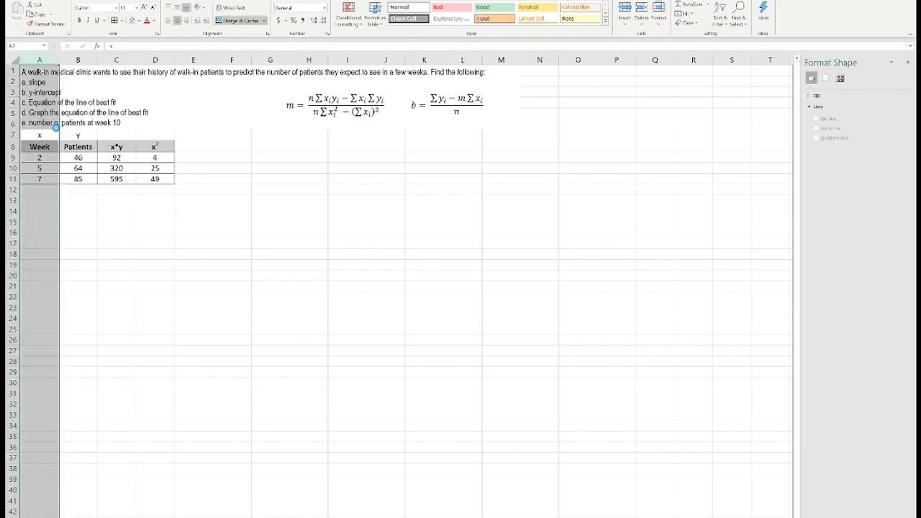
Enter the row label Summation in cell A12 below the data and widen column A slightly to fit it
{"action": "left_click", "coordinate": [105, 191]}
{"action": "key", "text": "Left"}
{"action": "key", "text": "Left"}
{"action": "type", "text": "Summation"}
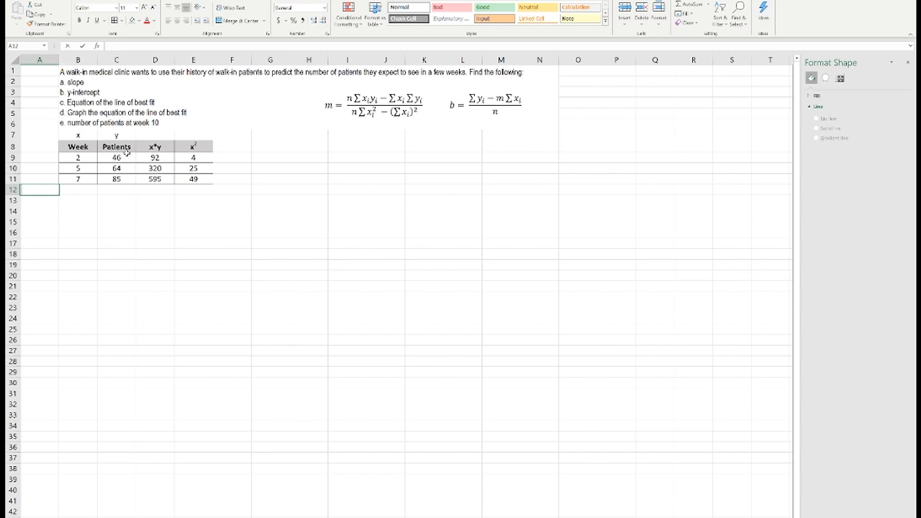
{"action": "left_click", "coordinate": [117, 232]}
{"action": "left_click_drag", "start_coordinate": [63, 55], "coordinate": [68, 56]}
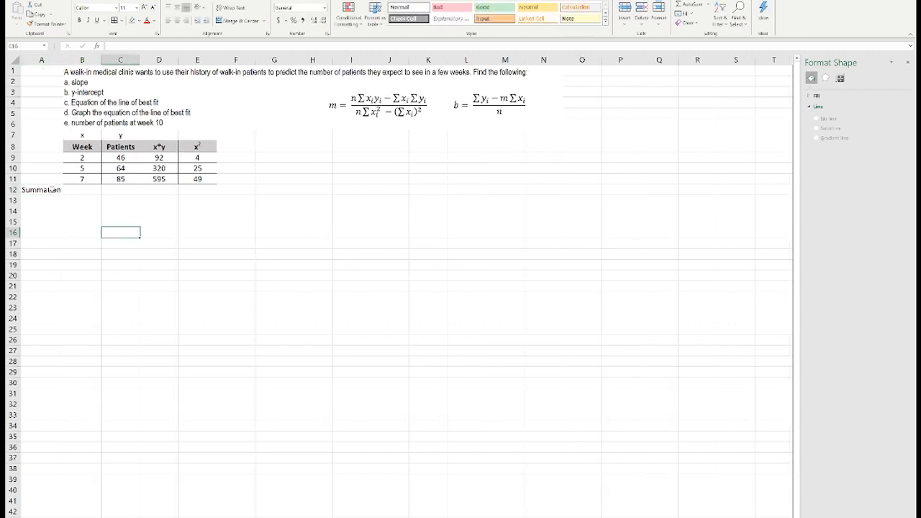
Shade the summation cells B12:E12 light gold and apply borders to them
{"action": "left_click_drag", "start_coordinate": [68, 189], "coordinate": [213, 188]}
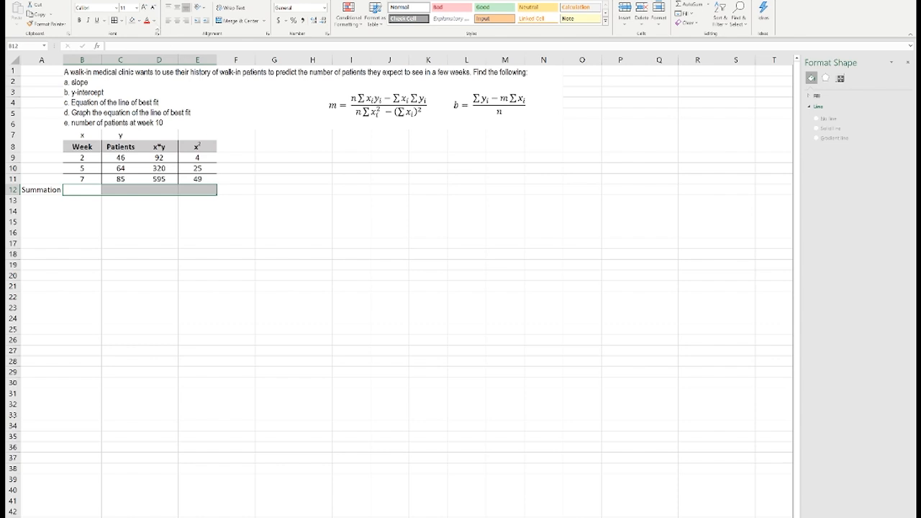
{"action": "left_click", "coordinate": [138, 20]}
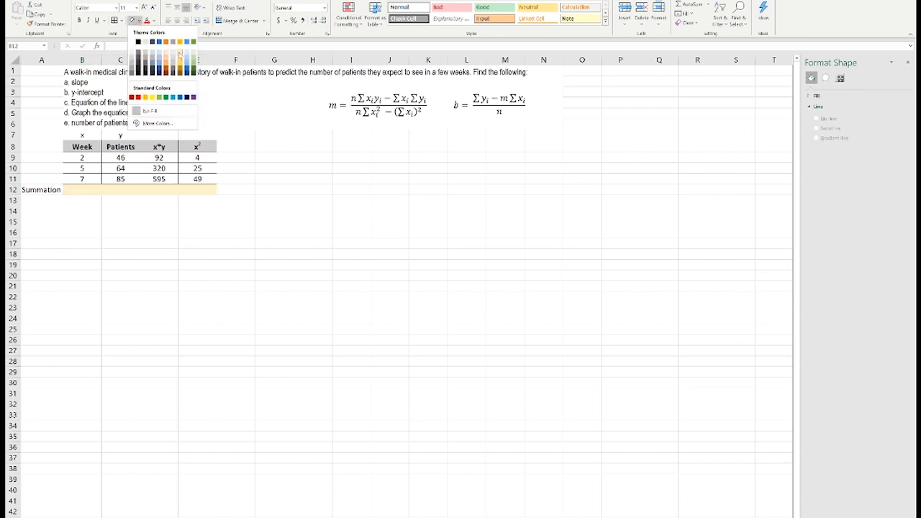
{"action": "left_click", "coordinate": [170, 58]}
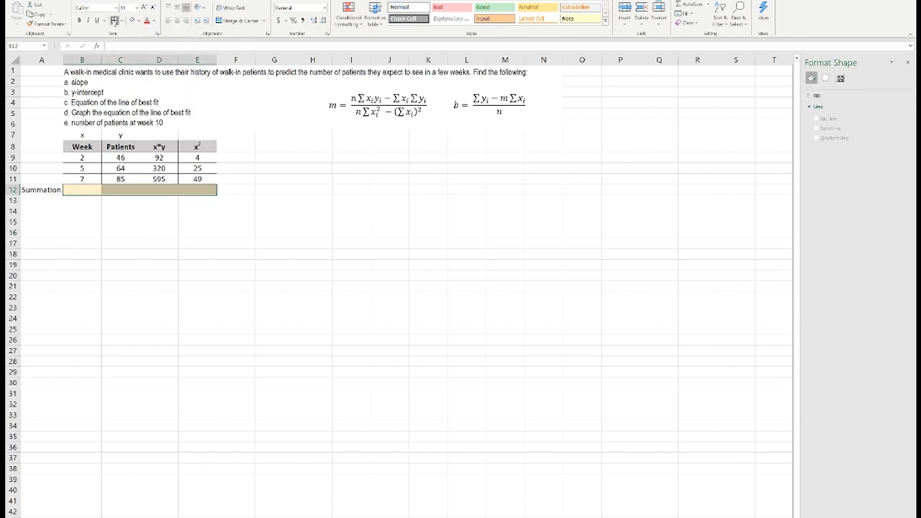
{"action": "left_click", "coordinate": [116, 221]}
Enter =SUM(B9:B11) in cell B12 to total the Week values
{"action": "left_click", "coordinate": [92, 193]}
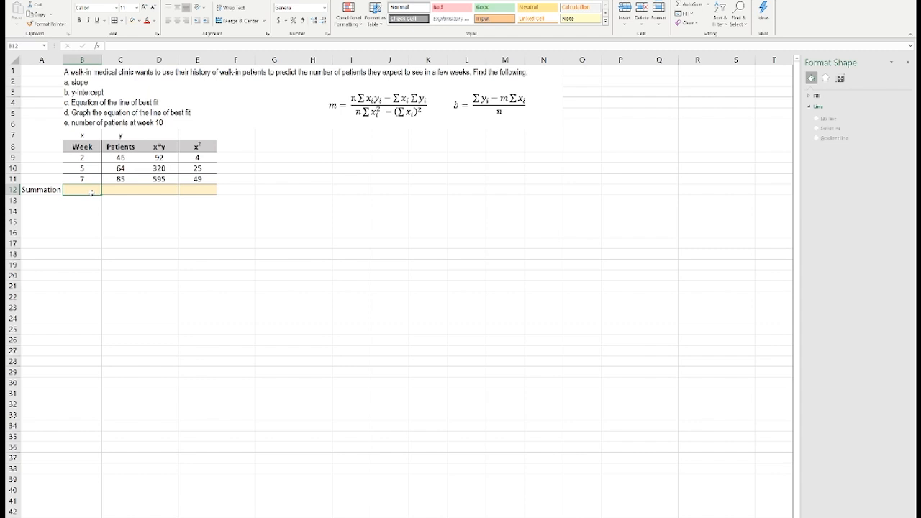
{"action": "type", "text": "="}
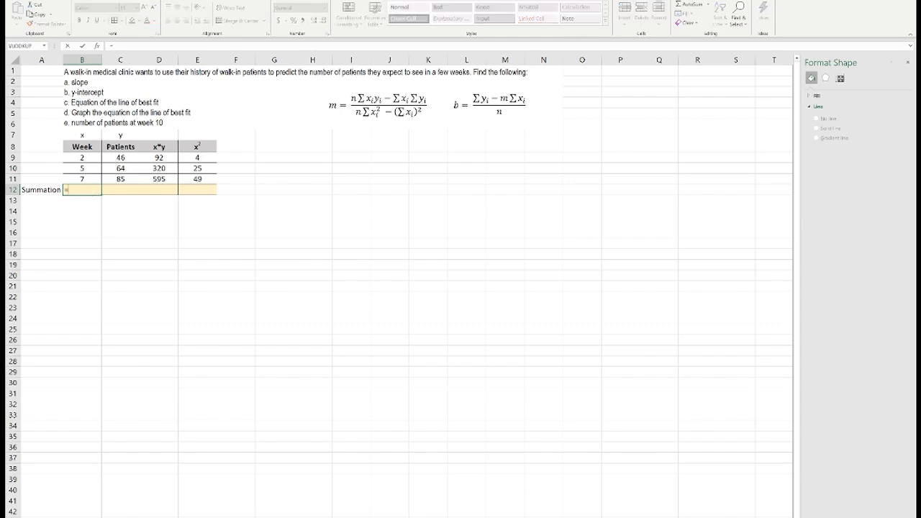
{"action": "type", "text": "sum("}
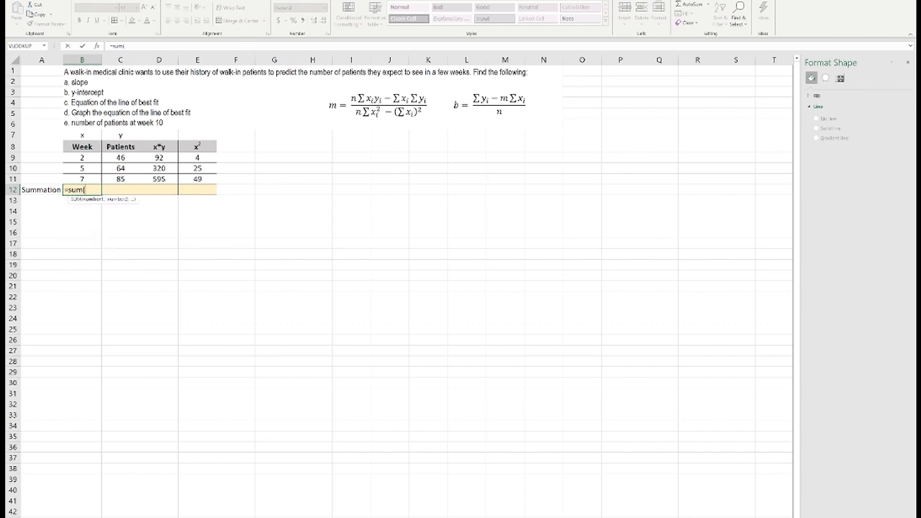
{"action": "left_click_drag", "start_coordinate": [84, 159], "coordinate": [85, 179]}
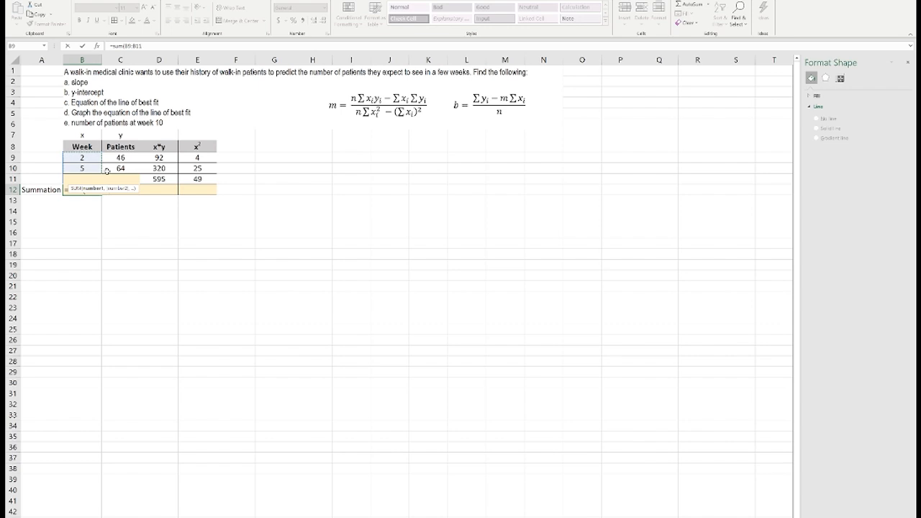
{"action": "type", "text": ")"}
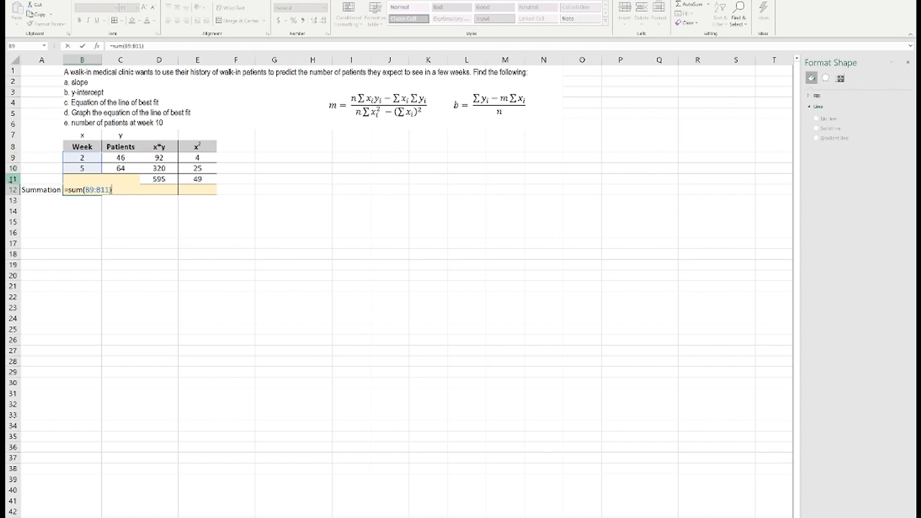
{"action": "key", "text": "Return"}
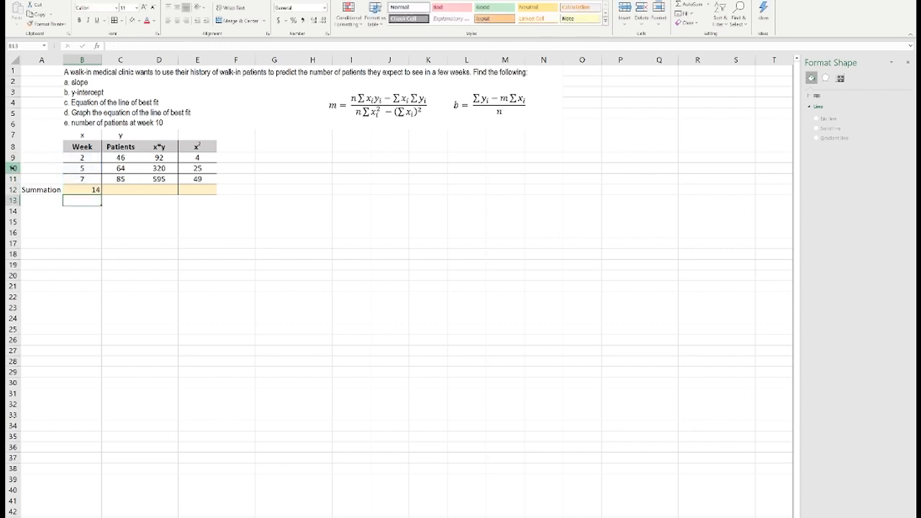
Fill the sum formula from B12 across to E12 and center the values in the Summation row
{"action": "left_click", "coordinate": [95, 192]}
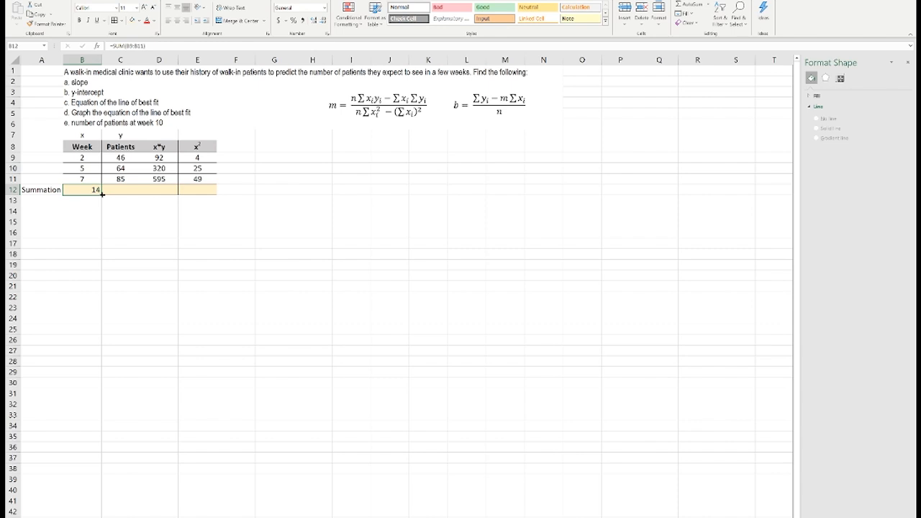
{"action": "left_click", "coordinate": [120, 189]}
{"action": "left_click", "coordinate": [150, 188]}
{"action": "left_click", "coordinate": [184, 188]}
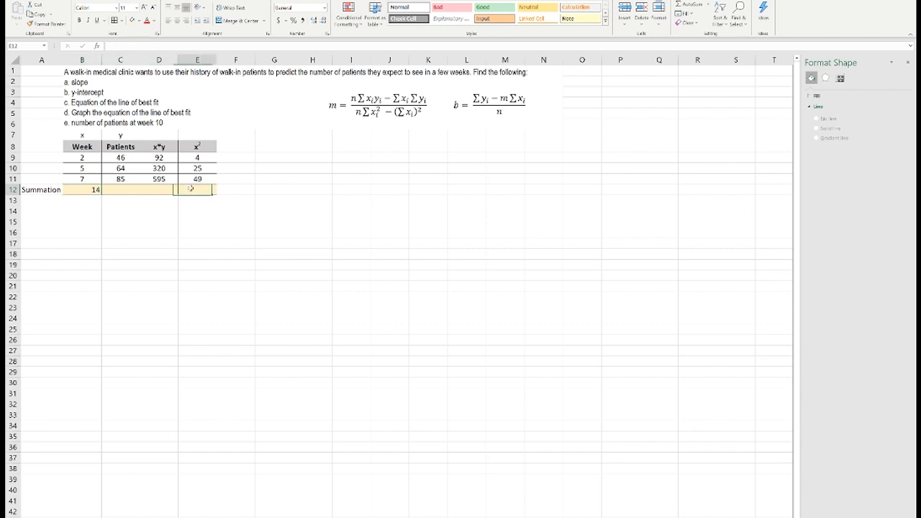
{"action": "left_click", "coordinate": [97, 190]}
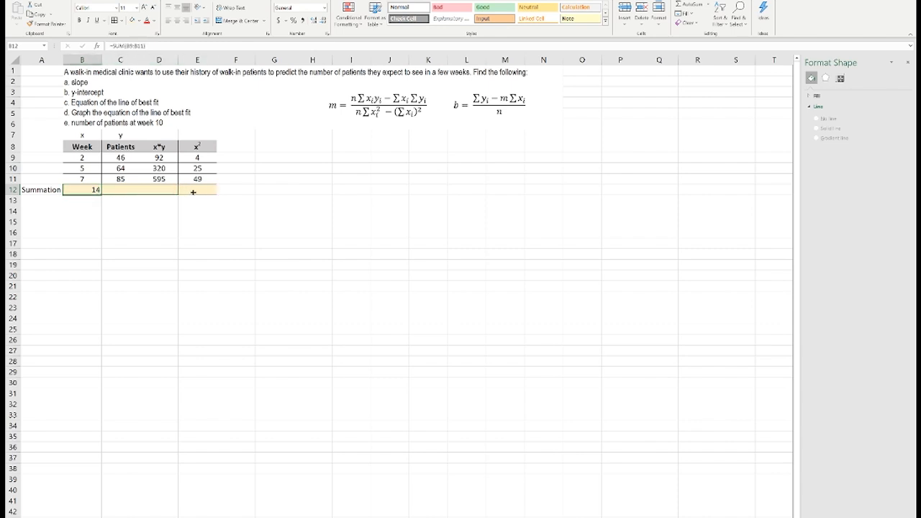
{"action": "left_click_drag", "start_coordinate": [193, 192], "coordinate": [207, 192]}
{"action": "left_click", "coordinate": [157, 201]}
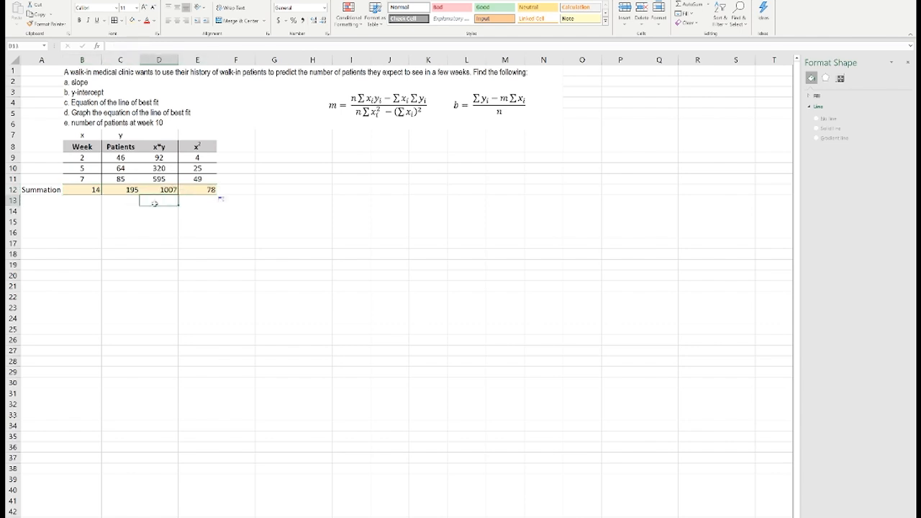
{"action": "double_click", "coordinate": [115, 189]}
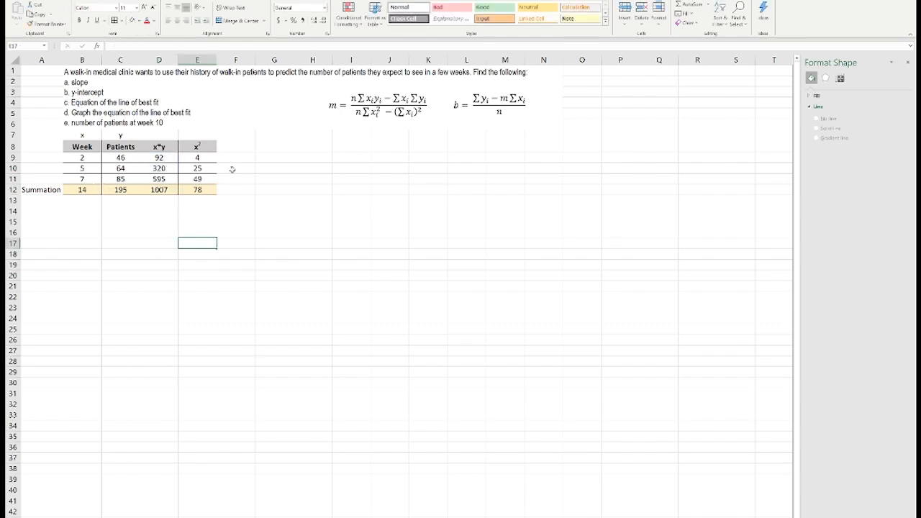
Enter the label slope (m) in cell H8 and format it bold and centered with grey shading
{"action": "left_click", "coordinate": [308, 146]}
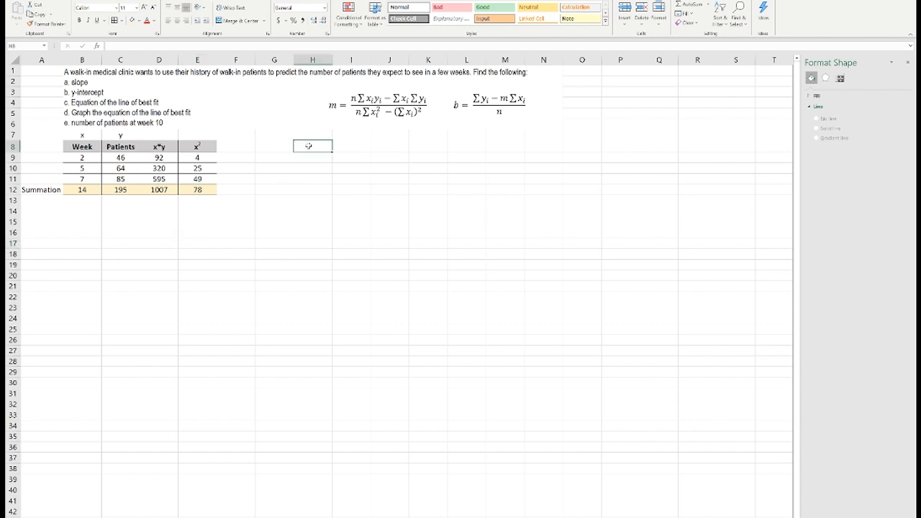
{"action": "type", "text": "sk"}
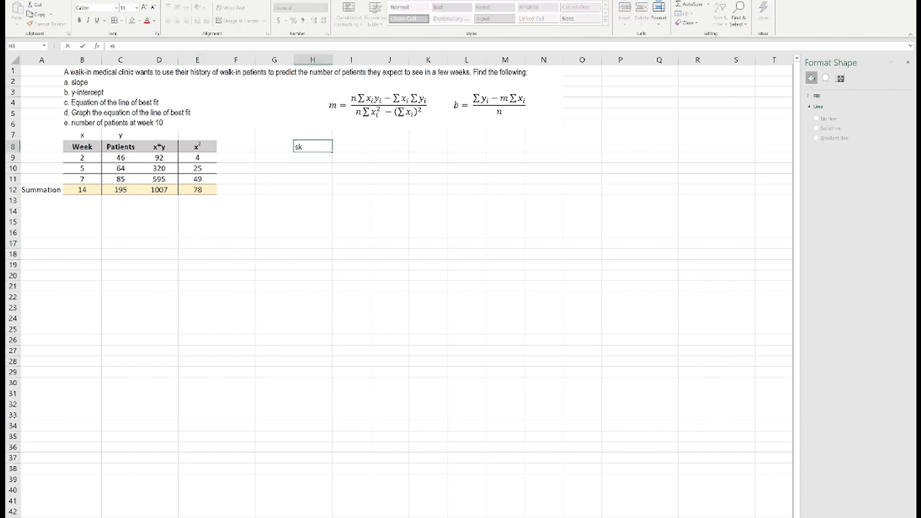
{"action": "key", "text": "BackSpace"}
{"action": "type", "text": "lope (m)"}
{"action": "key", "text": "Return"}
{"action": "left_click", "coordinate": [308, 146]}
{"action": "key", "text": "Return"}
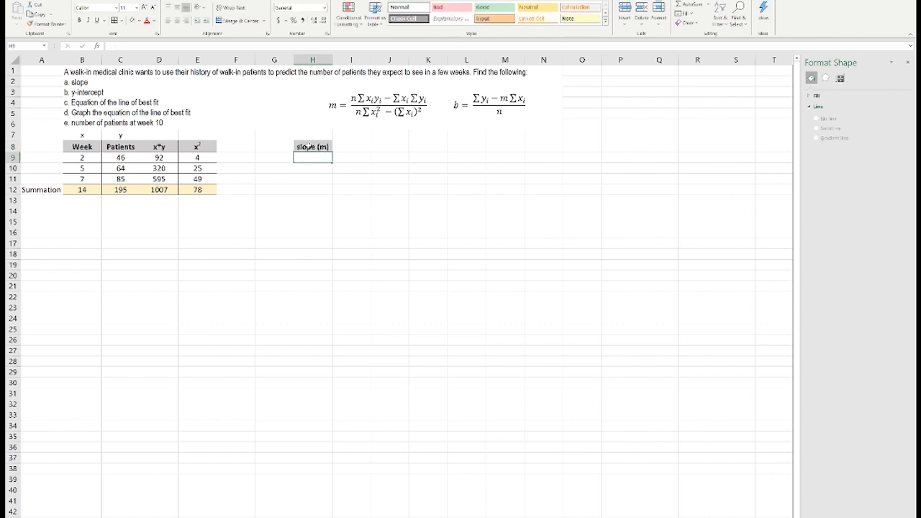
Enter the label y-intercept (b) in H9 with the same bold grey formatting and widen column H to fit it
{"action": "type", "text": "y-intercept (b)"}
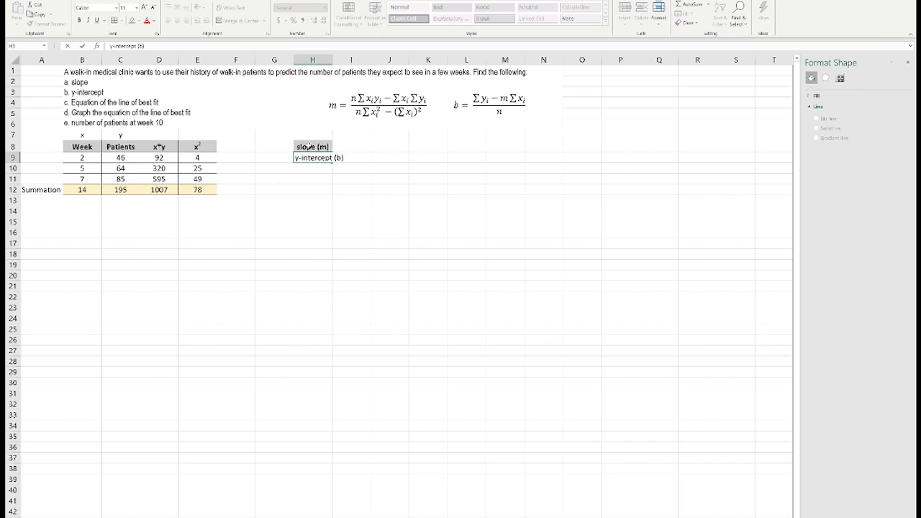
{"action": "key", "text": "Return"}
{"action": "double_click", "coordinate": [332, 60]}
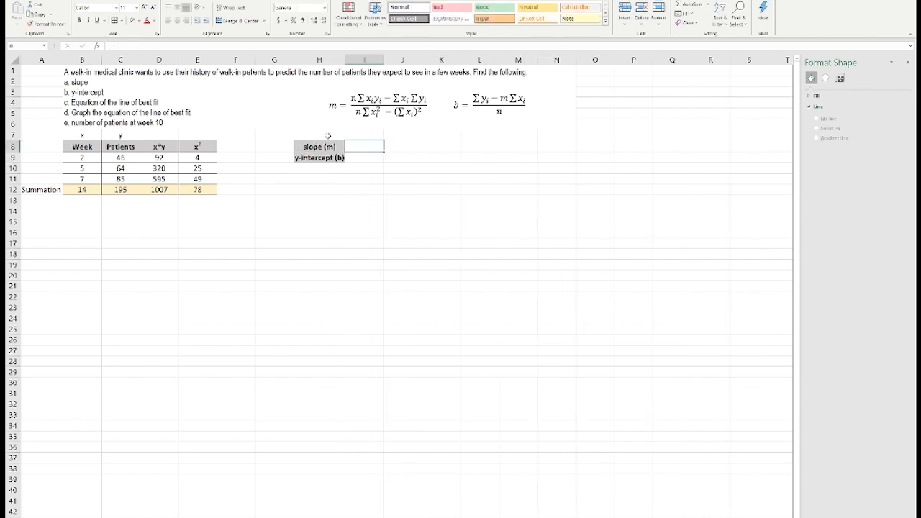
Label cell H7 as n and enter =COUNT(B9:B11) in I7 to count the data points
{"action": "left_click", "coordinate": [328, 135]}
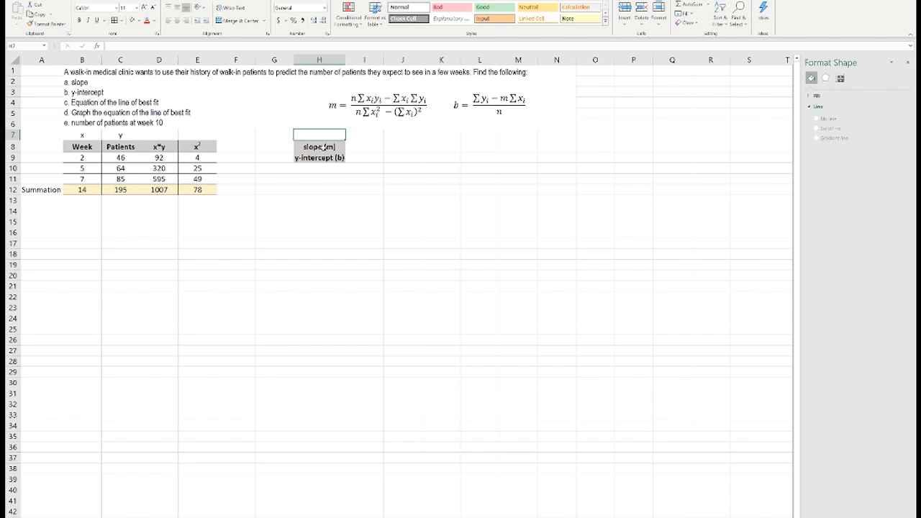
{"action": "type", "text": "n"}
{"action": "key", "text": "Tab"}
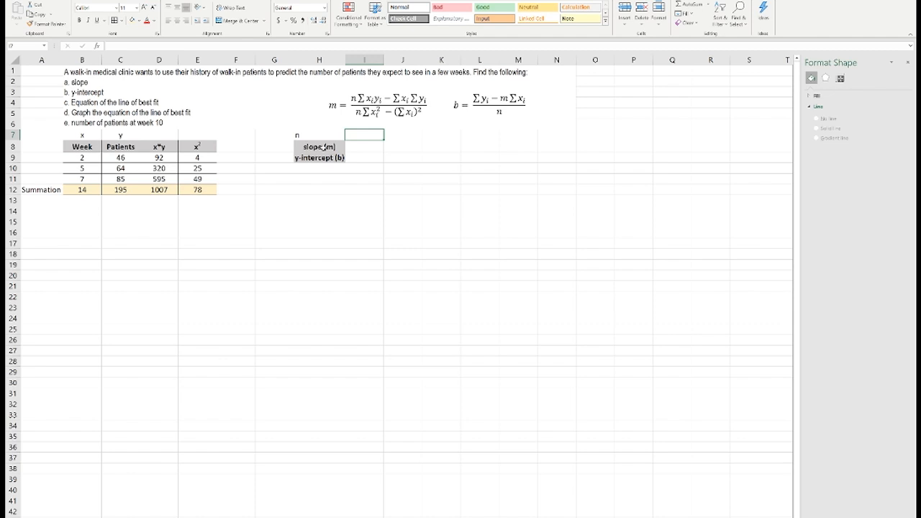
{"action": "type", "text": "=count"}
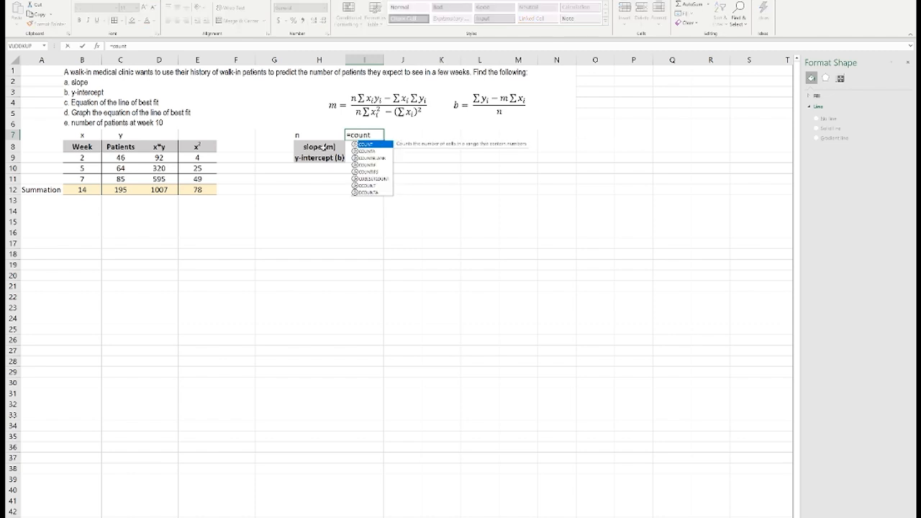
{"action": "type", "text": "("}
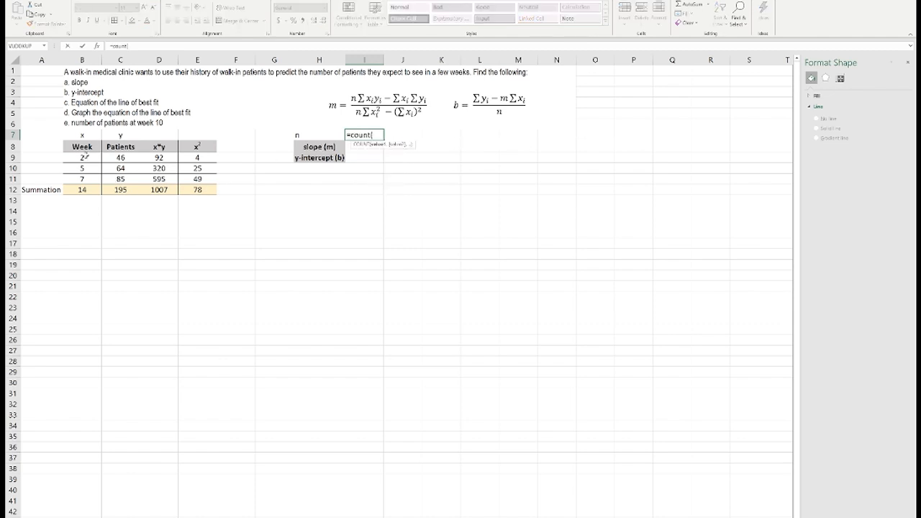
{"action": "left_click_drag", "start_coordinate": [84, 157], "coordinate": [84, 178]}
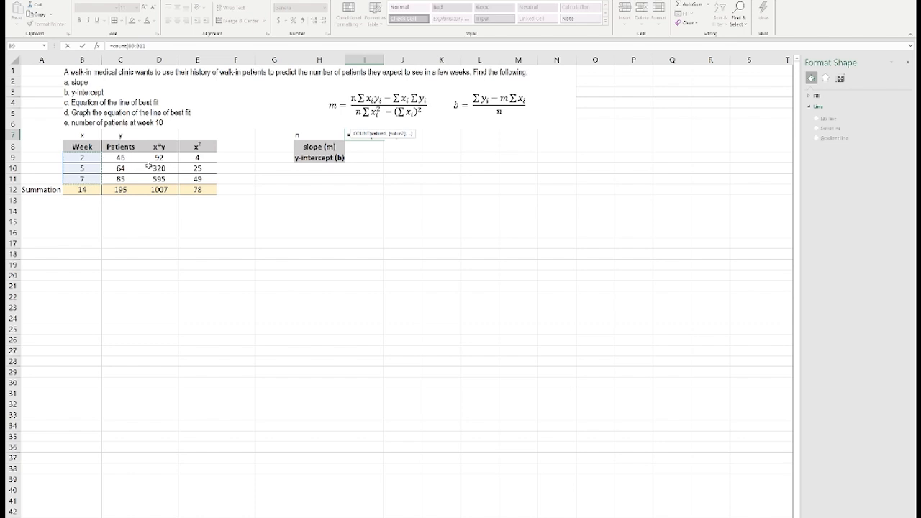
{"action": "type", "text": ")"}
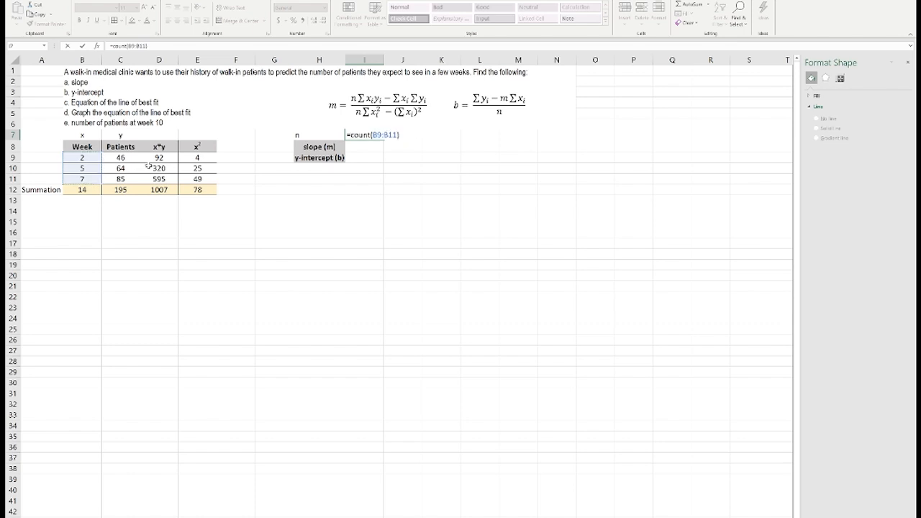
{"action": "key", "text": "Return"}
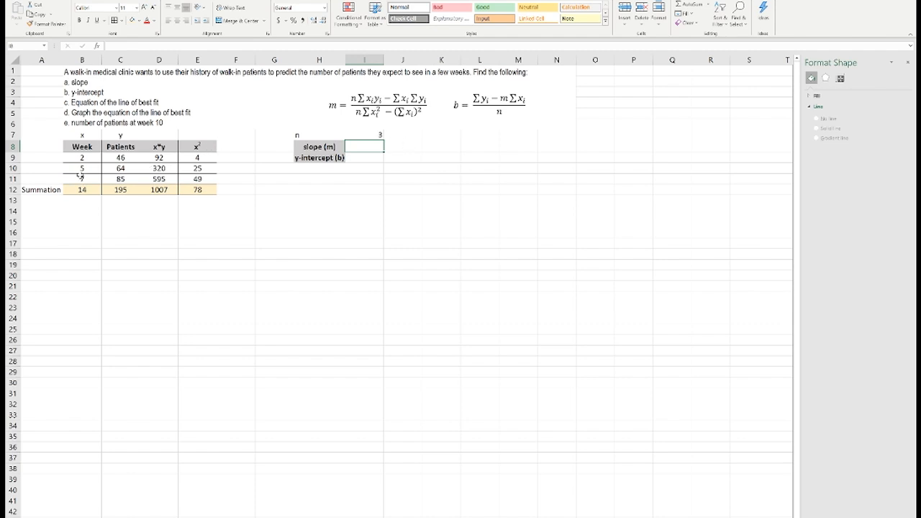
Give the n label in H7 the bold grey formatting and right-align the labels in H7:H9
{"action": "left_click", "coordinate": [330, 134]}
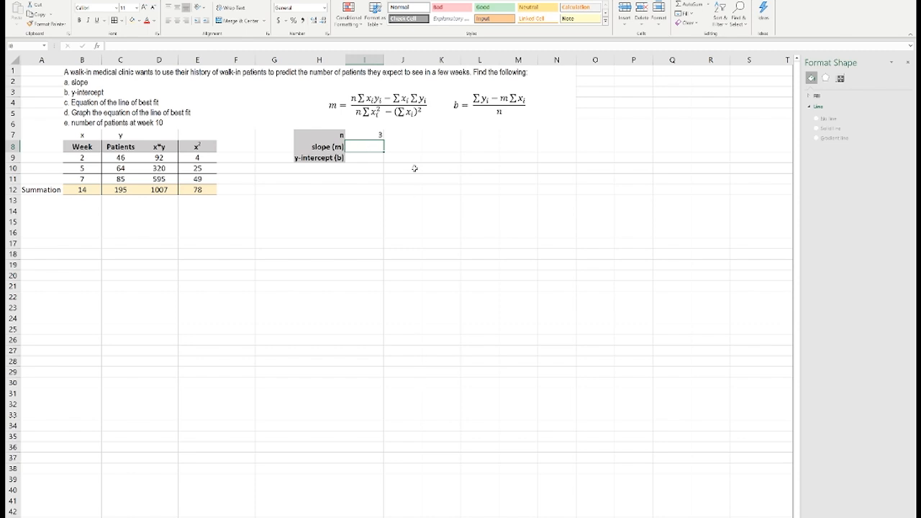
{"action": "key", "text": "Return"}
Start the slope formula in cell I8 with the numerator =(I7*D12-B12*C12)
{"action": "left_click", "coordinate": [369, 147]}
{"action": "type", "text": "=("}
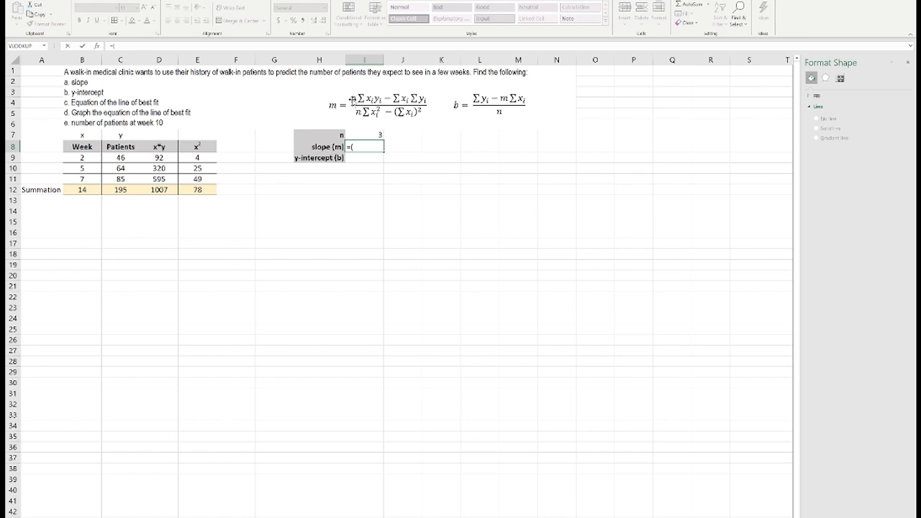
{"action": "left_click", "coordinate": [364, 134]}
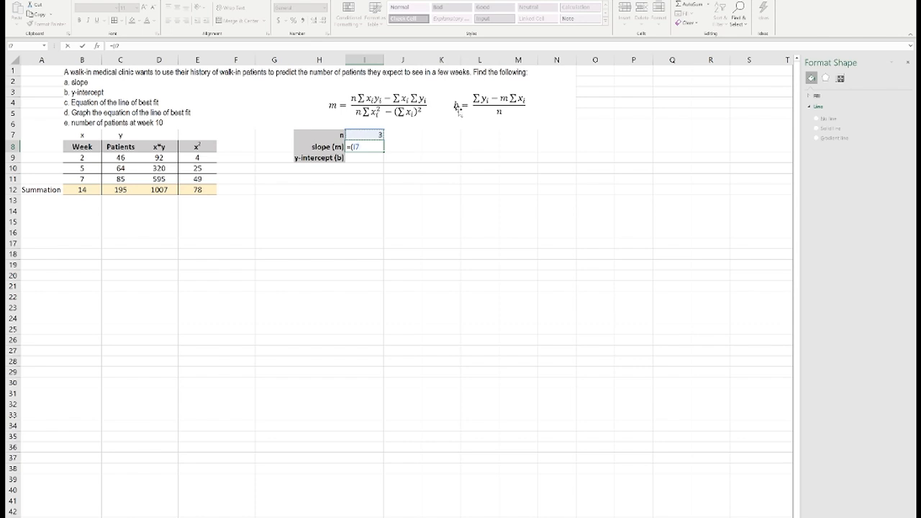
{"action": "type", "text": "*"}
{"action": "left_click", "coordinate": [159, 190]}
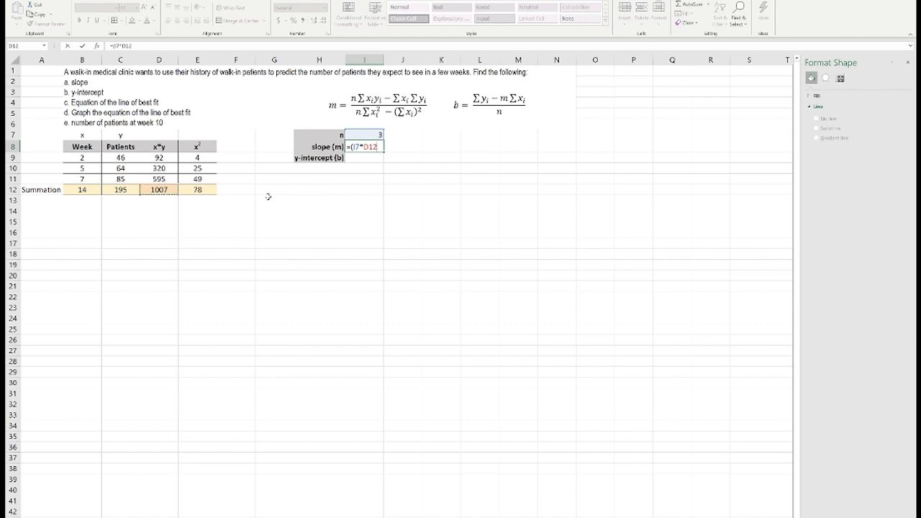
{"action": "type", "text": "-"}
{"action": "left_click", "coordinate": [82, 190]}
{"action": "type", "text": "*"}
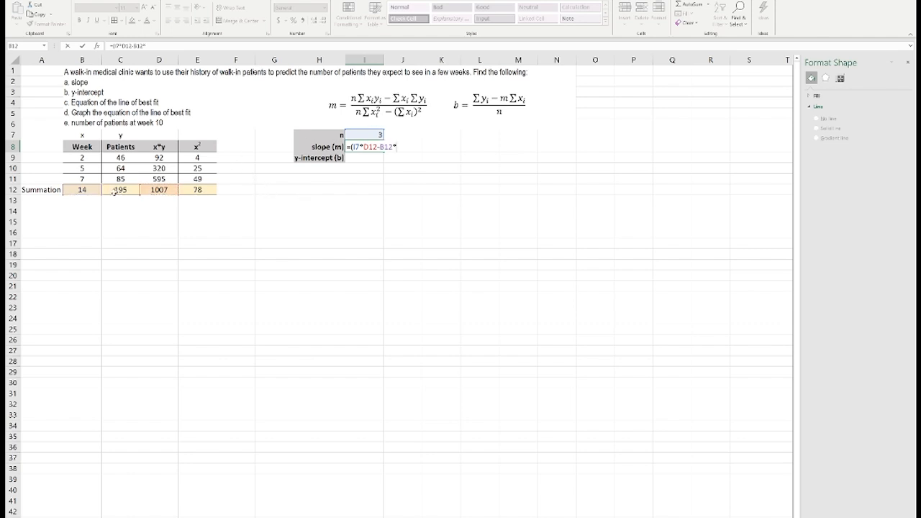
{"action": "left_click", "coordinate": [115, 191]}
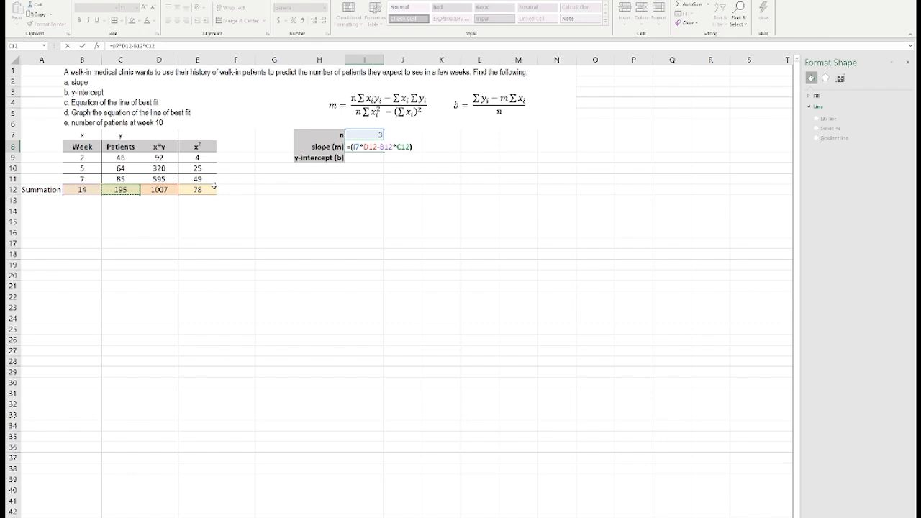
{"action": "type", "text": ")"}
Complete the slope formula in I8 by dividing the numerator by (I7*E12-B12^2)
{"action": "type", "text": "("}
{"action": "left_click", "coordinate": [373, 136]}
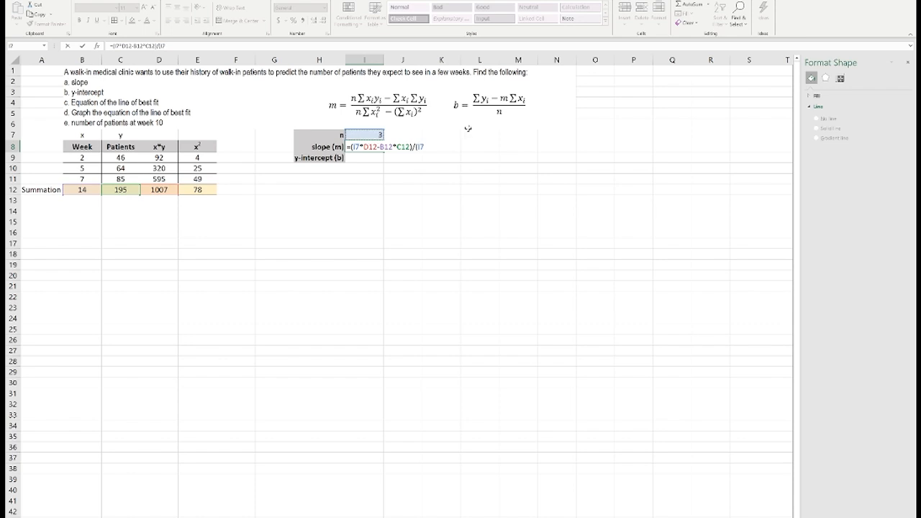
{"action": "type", "text": "*"}
{"action": "left_click", "coordinate": [198, 189]}
{"action": "type", "text": "-"}
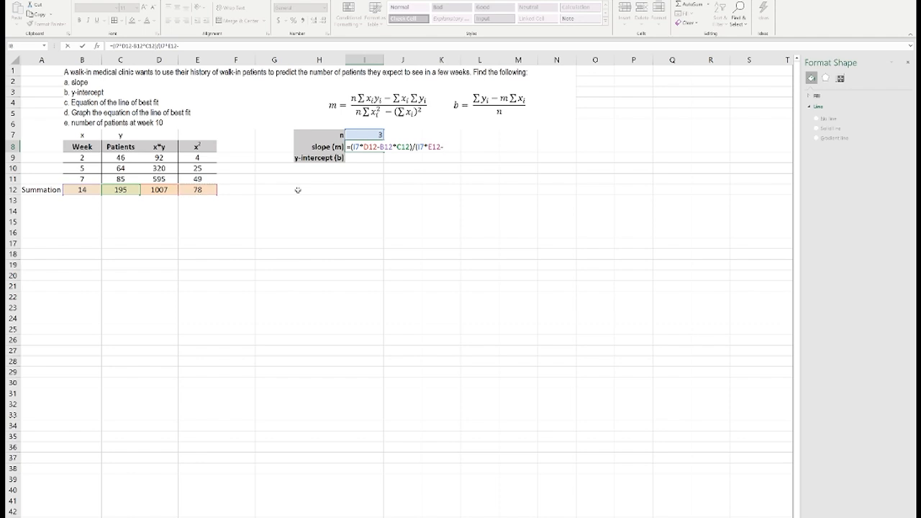
{"action": "left_click", "coordinate": [80, 191]}
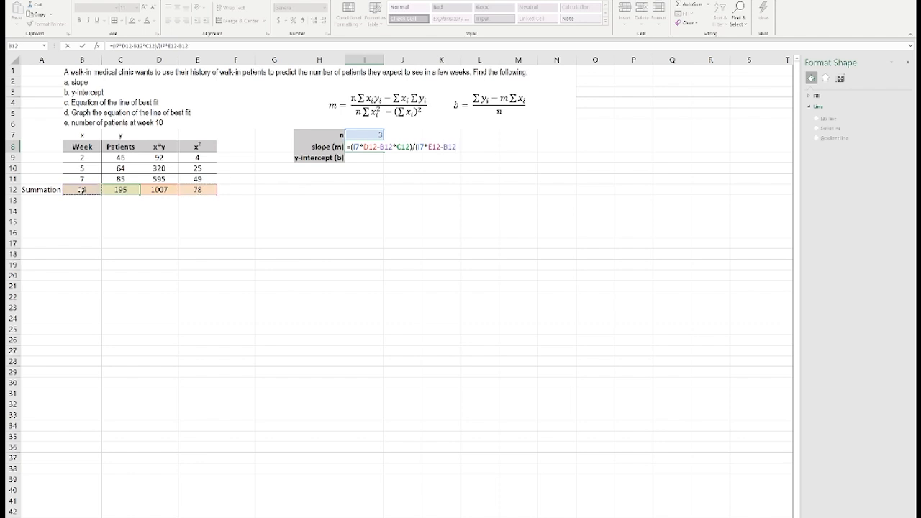
{"action": "type", "text": "^2)"}
{"action": "key", "text": "Return"}
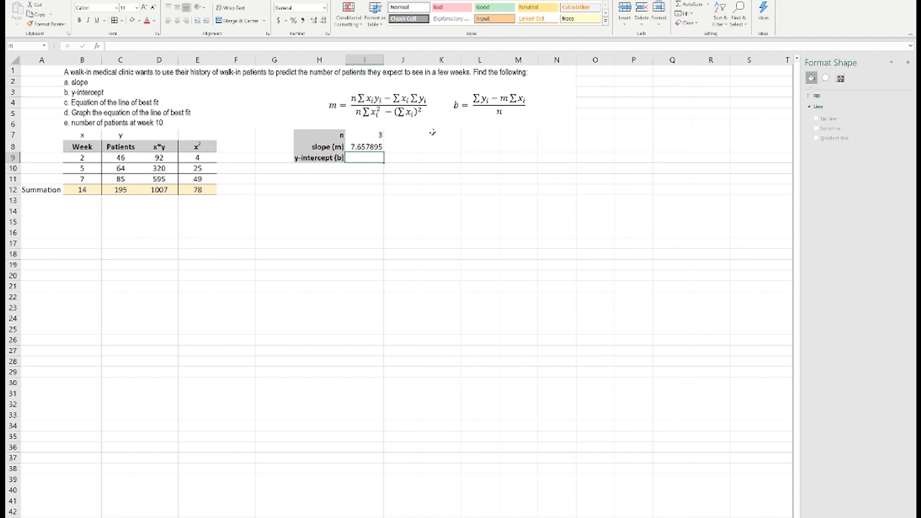
Start the y-intercept formula in cell I9 with =(C12-I8
{"action": "type", "text": "="}
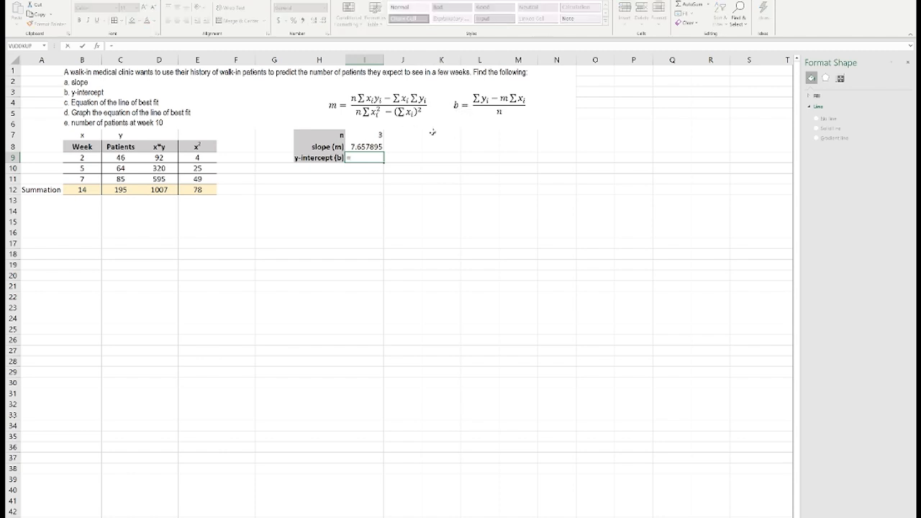
{"action": "type", "text": "("}
{"action": "left_click", "coordinate": [124, 188]}
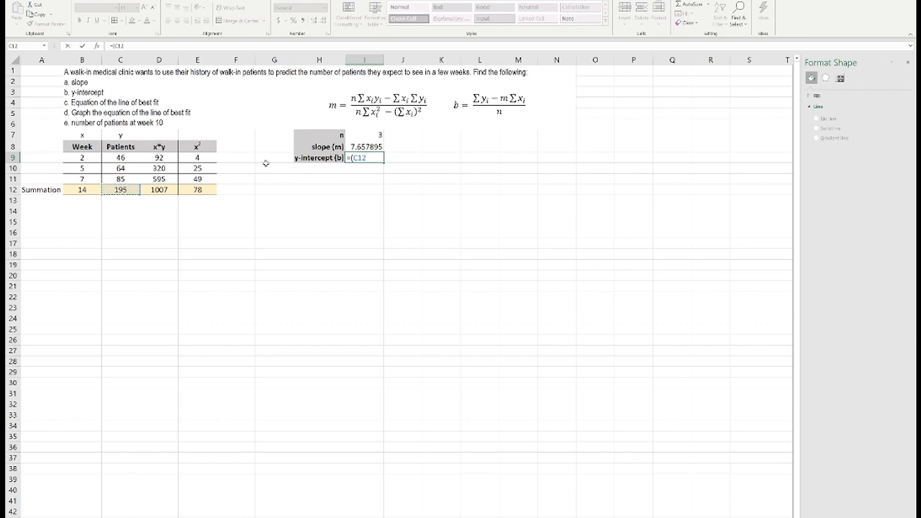
{"action": "type", "text": "-"}
{"action": "double_click", "coordinate": [359, 157]}
{"action": "triple_click", "coordinate": [360, 158]}
{"action": "double_click", "coordinate": [360, 157]}
{"action": "double_click", "coordinate": [360, 157]}
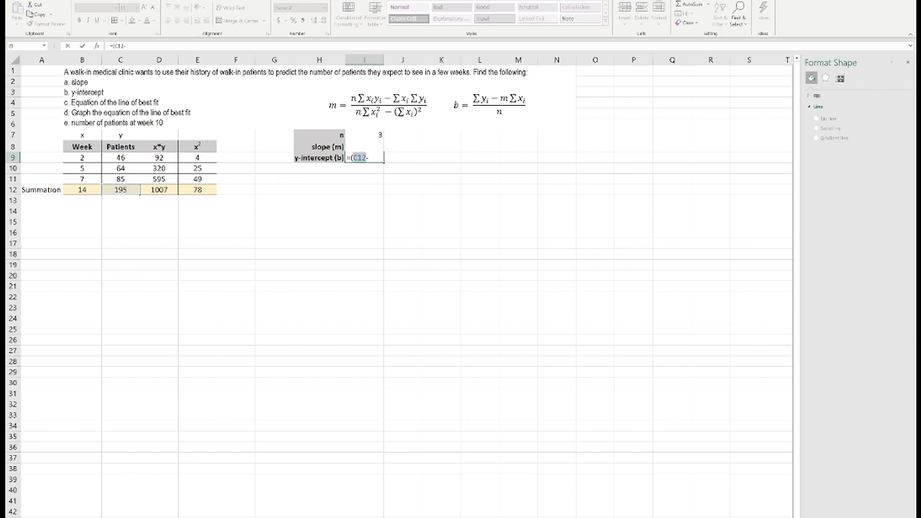
{"action": "left_click", "coordinate": [361, 158]}
{"action": "type", "text": "I8"}
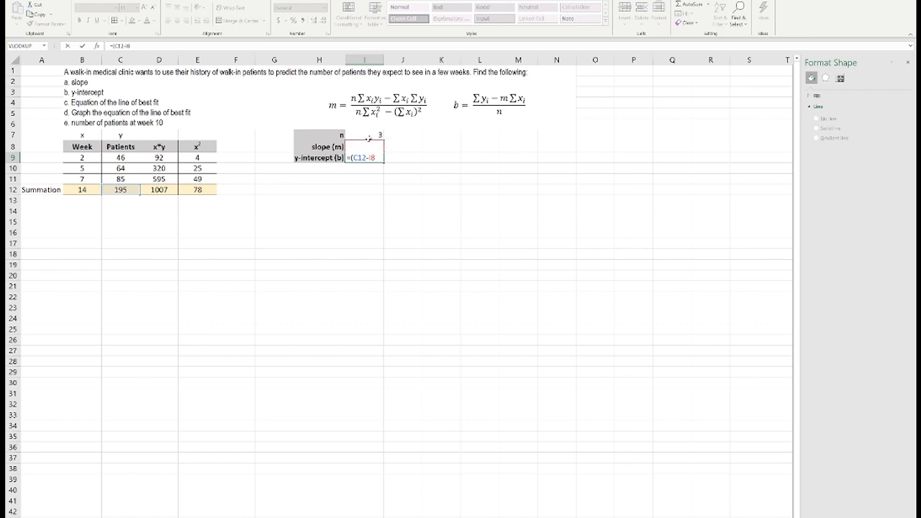
Replace the slope reference by reselecting I8 and complete the y-intercept formula as =(C12-I8*B12)/I7
{"action": "key", "text": "BackSpace"}
{"action": "key", "text": "BackSpace"}
{"action": "left_click", "coordinate": [396, 147]}
{"action": "key", "text": "Left"}
{"action": "key", "text": "Left"}
{"action": "key", "text": "Left"}
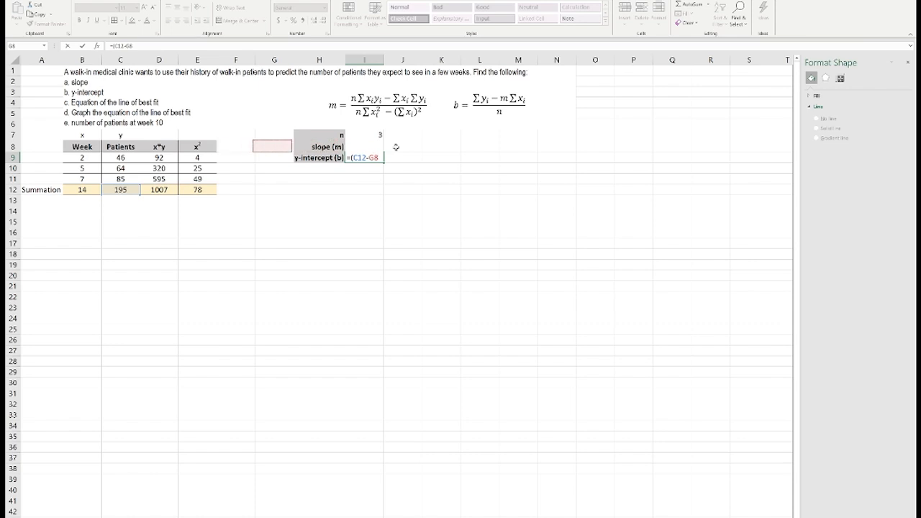
{"action": "key", "text": "Right"}
{"action": "key", "text": "Right"}
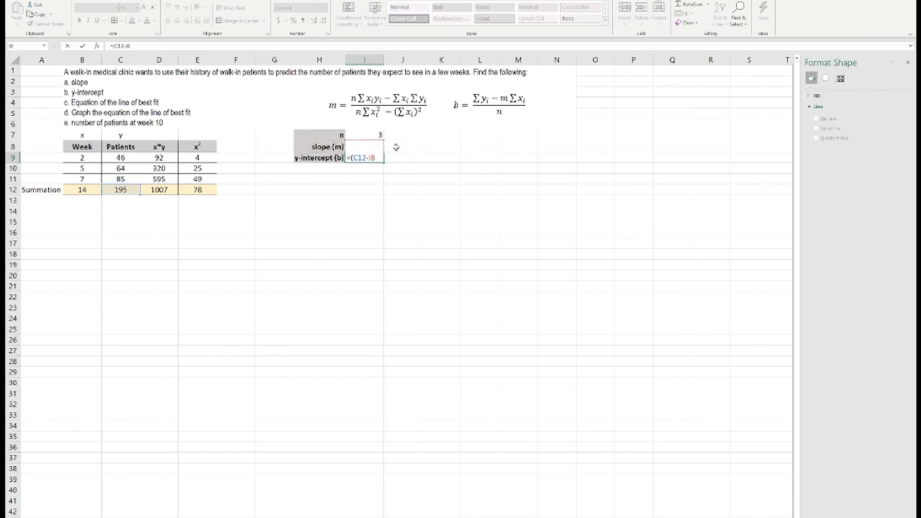
{"action": "type", "text": "*"}
{"action": "left_click", "coordinate": [91, 188]}
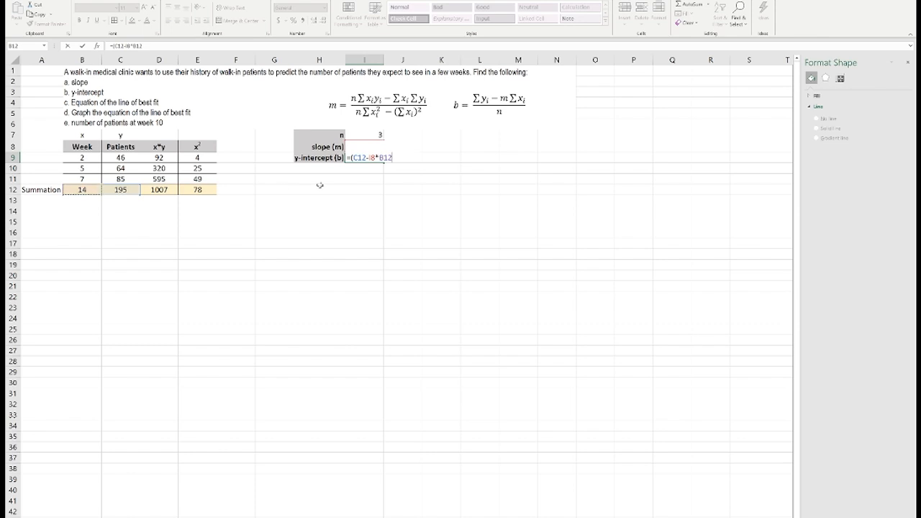
{"action": "type", "text": ")/"}
{"action": "left_click", "coordinate": [361, 135]}
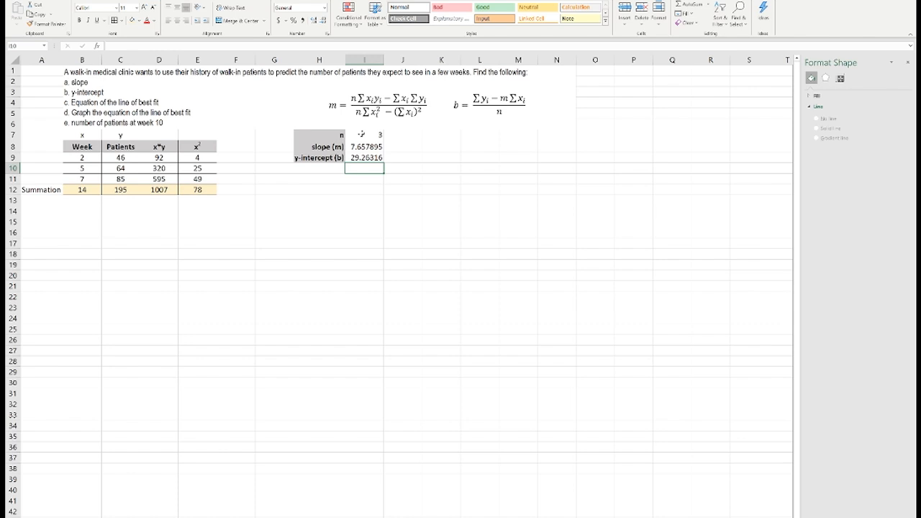
Insert a new equation box and place it beside the slope value, around J8:K8
{"action": "left_click", "coordinate": [442, 144]}
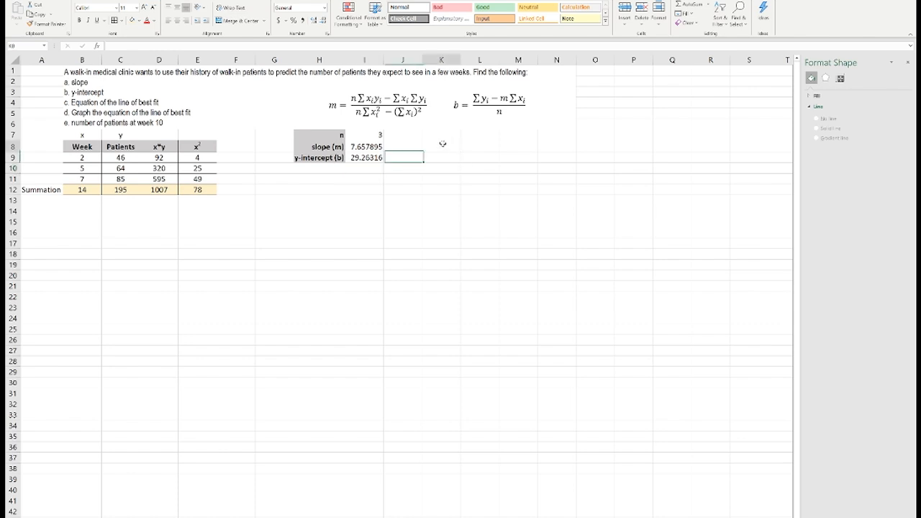
{"action": "left_click", "coordinate": [72, 1]}
{"action": "left_click", "coordinate": [744, 11]}
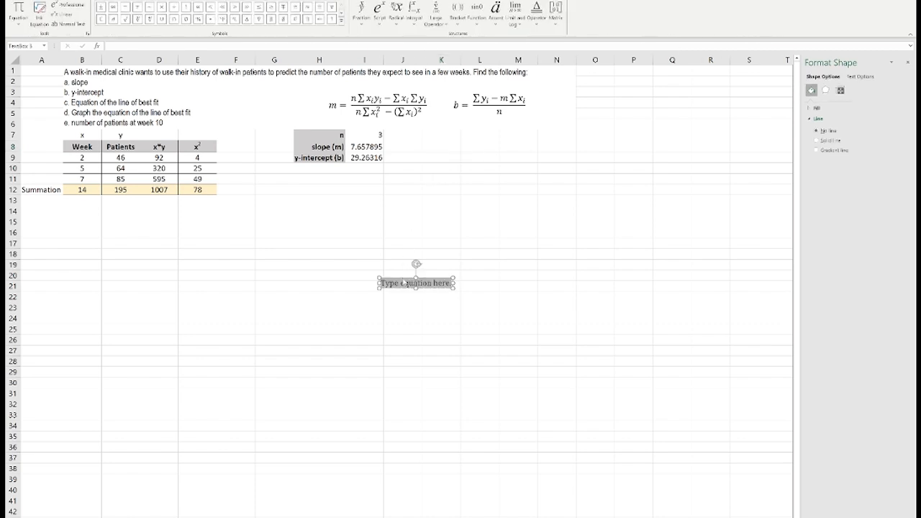
{"action": "left_click_drag", "start_coordinate": [405, 282], "coordinate": [424, 144]}
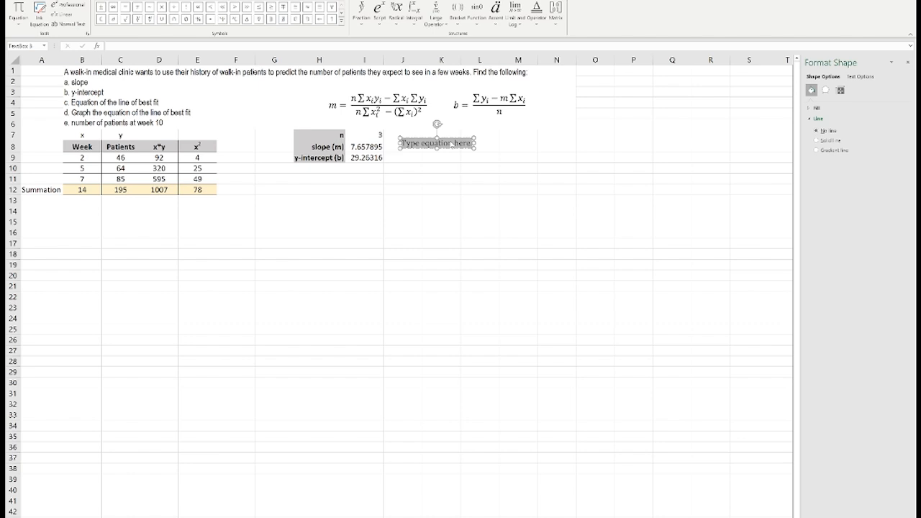
Enter Patients = 7.658 * Week + 29.263 in the equation box, enlarge its text and give the box a red outline
{"action": "type", "text": "Patients ="}
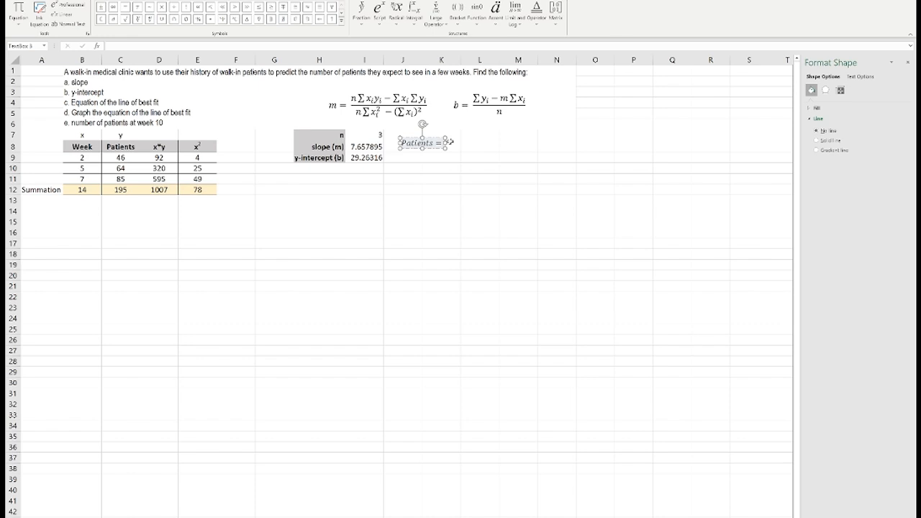
{"action": "type", "text": " 7.6"}
{"action": "type", "text": "58"}
{"action": "type", "text": "x"}
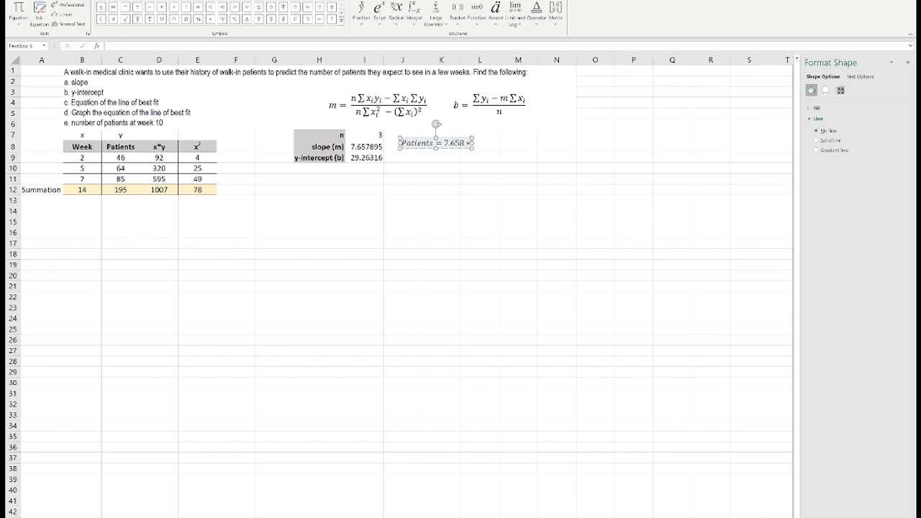
{"action": "type", "text": "Week+29."}
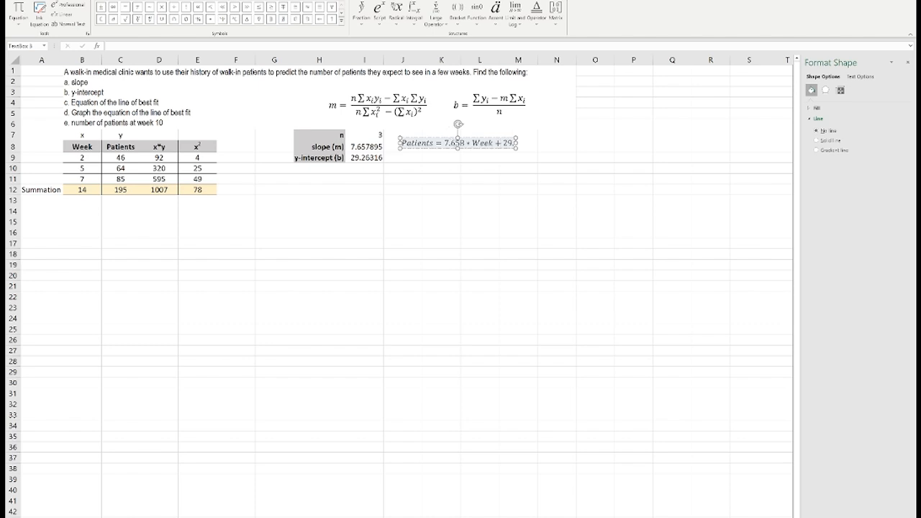
{"action": "type", "text": "263"}
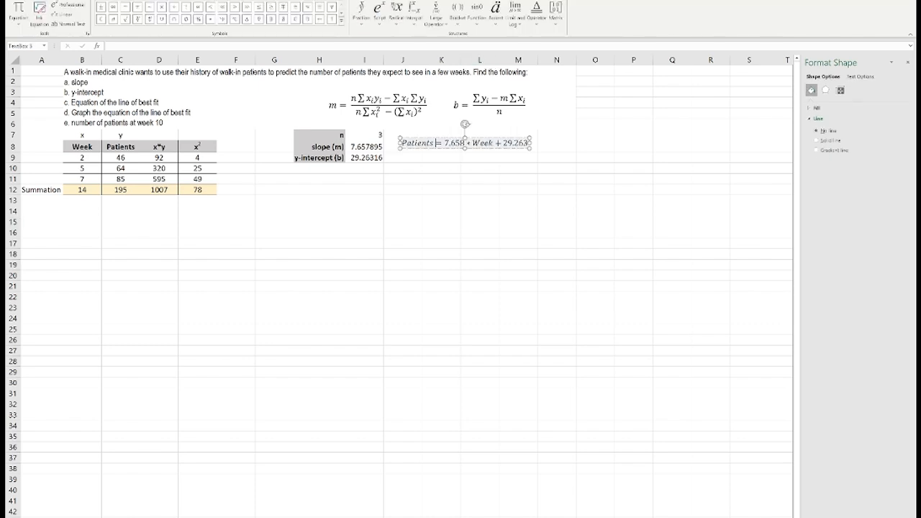
{"action": "key", "text": "Escape"}
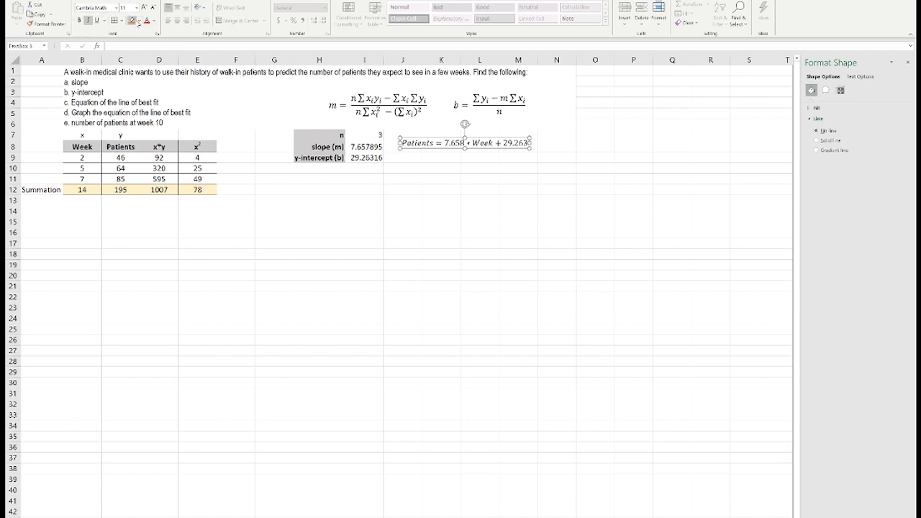
{"action": "key", "text": "Escape"}
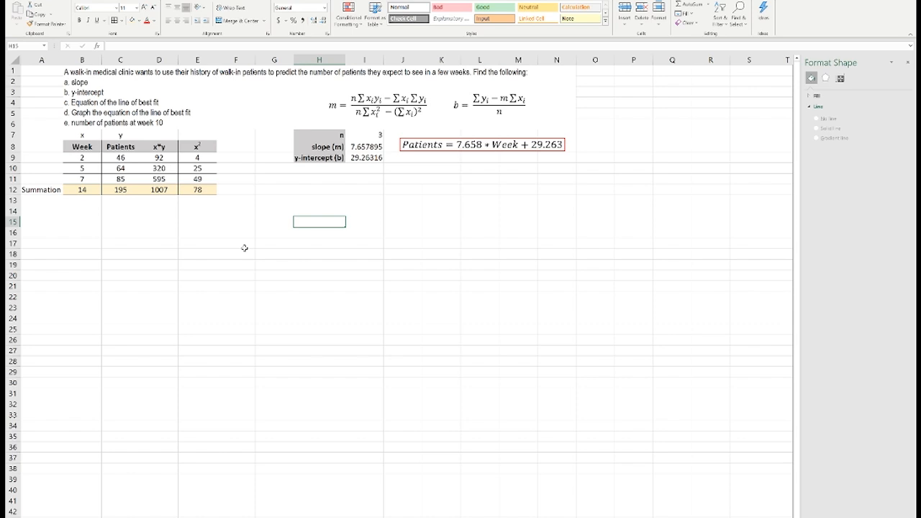
Add the header Patients with line of best fit in F8 with the bold grey header formatting and widen column F to fit
{"action": "left_click", "coordinate": [231, 147]}
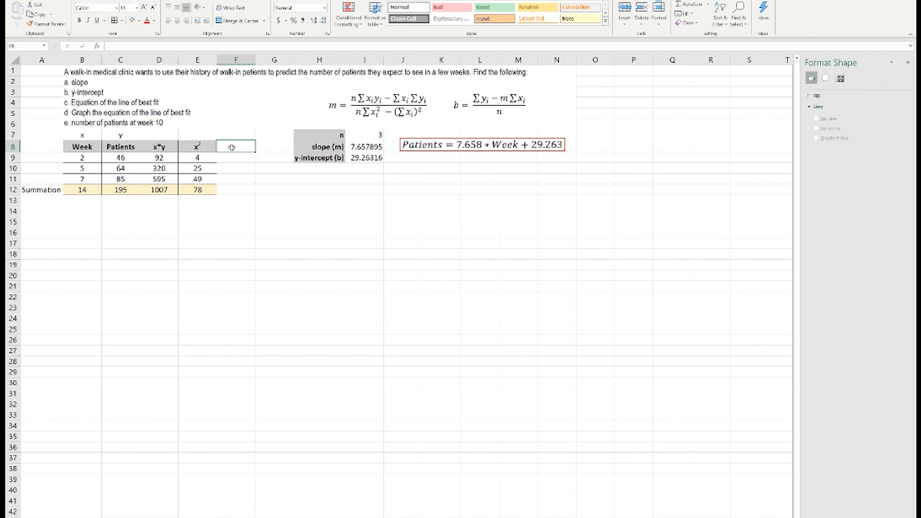
{"action": "type", "text": "Patients with li"}
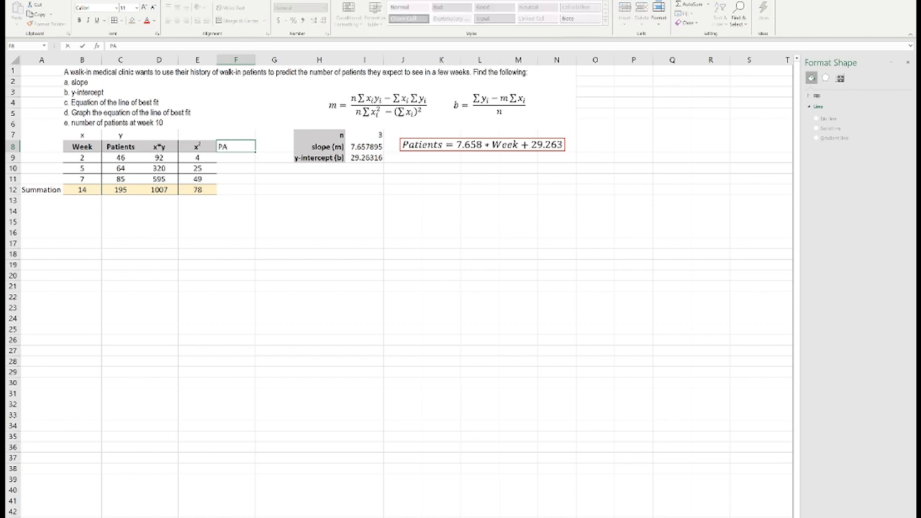
{"action": "type", "text": "ne of best fit"}
{"action": "key", "text": "Return"}
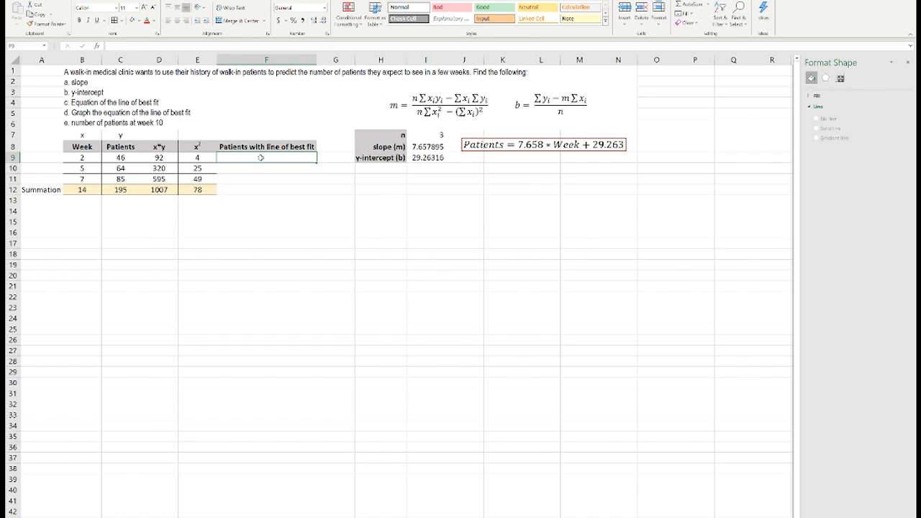
Enter the line of best fit formula =I8*B9+I9 in F9, using cell references instead of the rounded slope
{"action": "type", "text": "="}
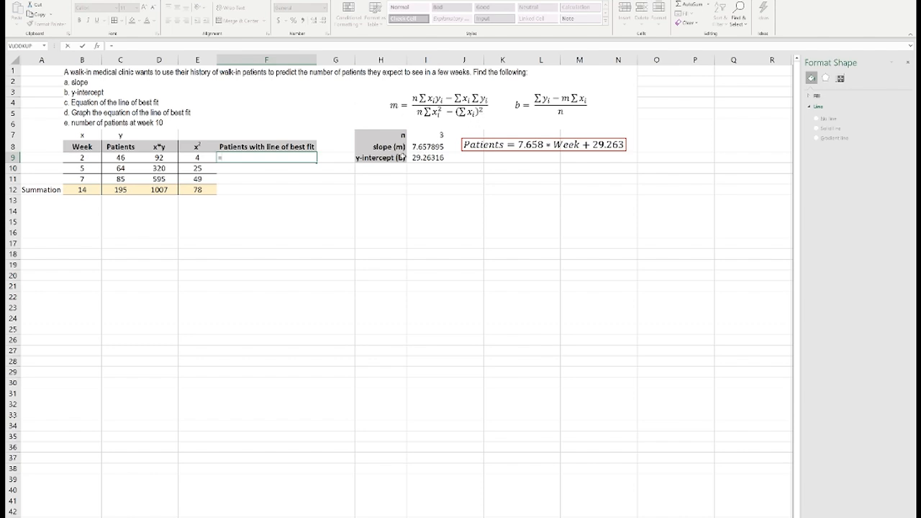
{"action": "type", "text": "7.658"}
{"action": "key", "text": "BackSpace"}
{"action": "key", "text": "BackSpace"}
{"action": "key", "text": "BackSpace"}
{"action": "key", "text": "BackSpace"}
{"action": "key", "text": "BackSpace"}
{"action": "left_click", "coordinate": [427, 147]}
{"action": "type", "text": "*"}
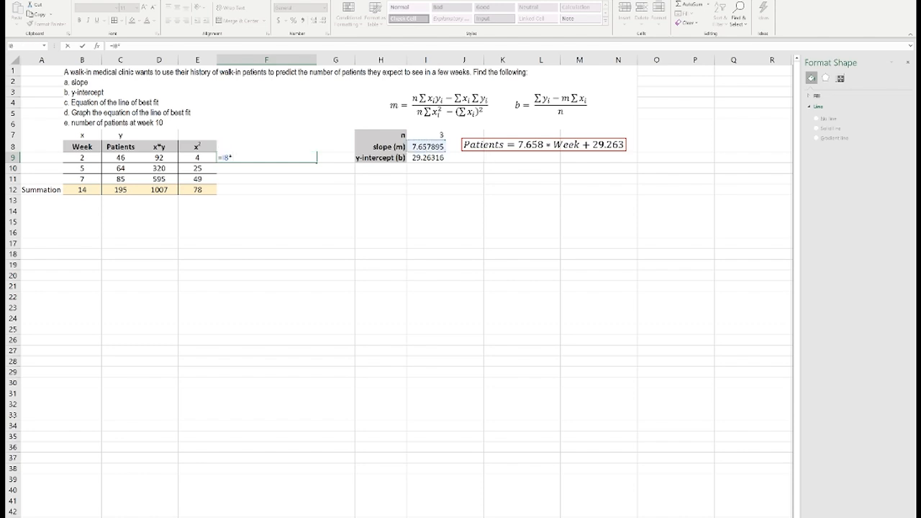
{"action": "left_click", "coordinate": [86, 158]}
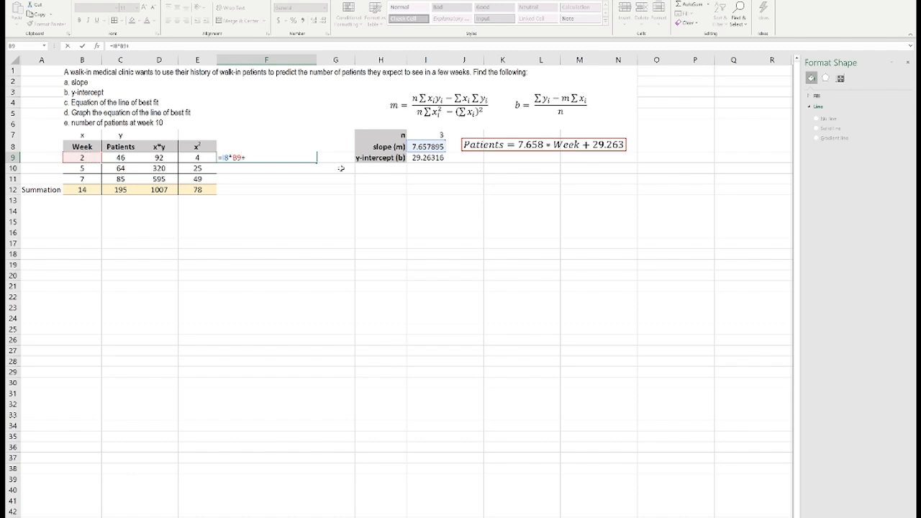
{"action": "left_click", "coordinate": [430, 158]}
Make the slope and y-intercept references absolute ($I$8, $I$9) in the F9 formula and fill it down to F11
{"action": "double_click", "coordinate": [225, 157]}
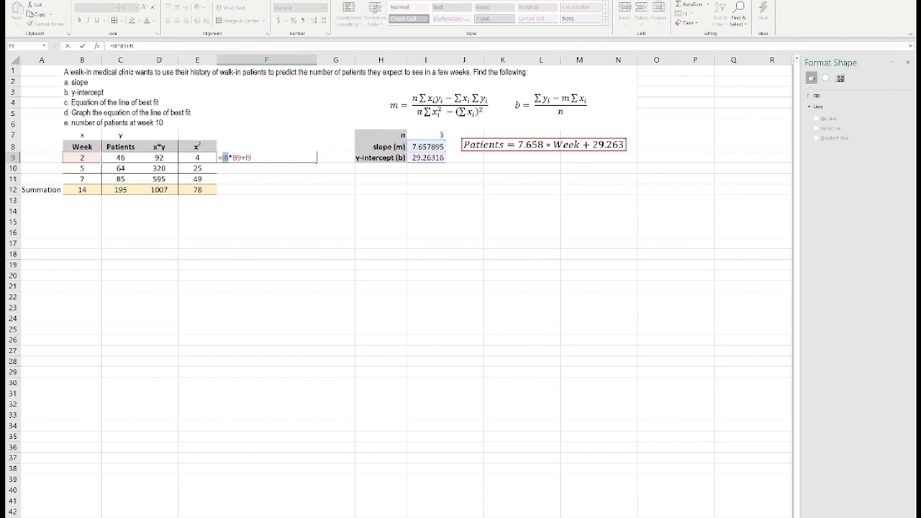
{"action": "key", "text": "F4"}
{"action": "key", "text": "F4"}
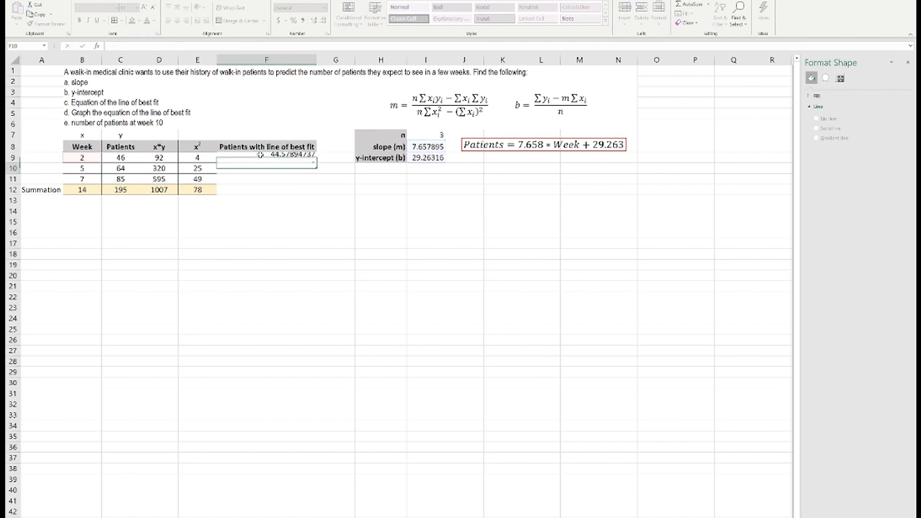
{"action": "key", "text": "ctrl+Return"}
{"action": "left_click_drag", "start_coordinate": [316, 162], "coordinate": [317, 189]}
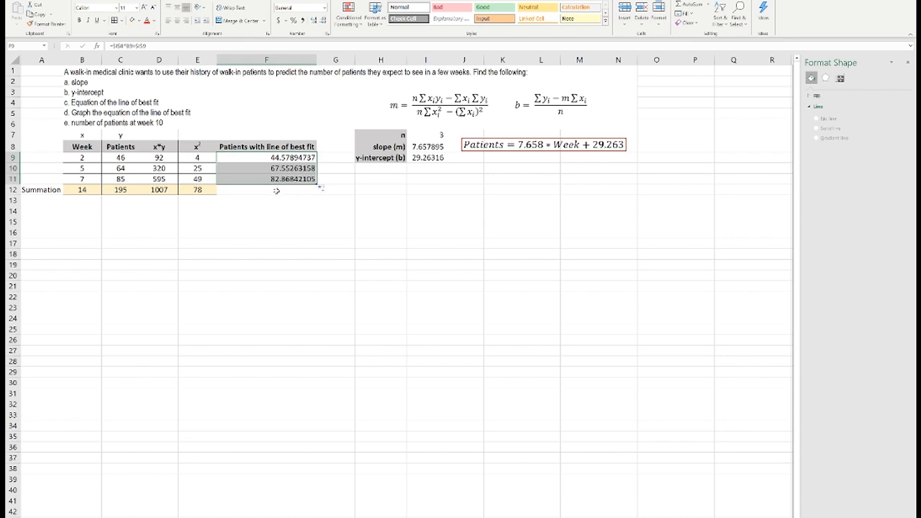
Check the cell references in the copied line of best fit formula in F10
{"action": "left_click", "coordinate": [276, 191]}
{"action": "double_click", "coordinate": [273, 170]}
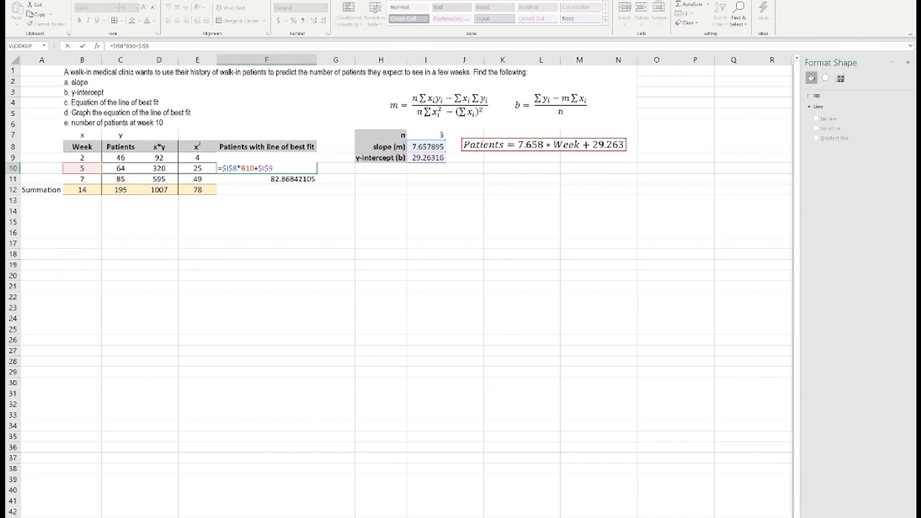
{"action": "key", "text": "ctrl+Return"}
{"action": "left_click", "coordinate": [332, 211]}
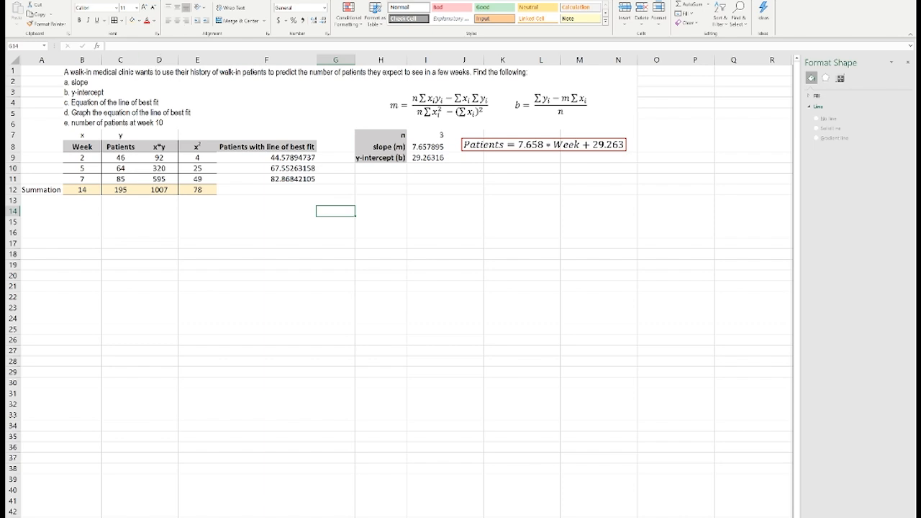
Insert an empty scatter chart and move it below the data table, with its upper edge at row 15
{"action": "left_click", "coordinate": [63, 1]}
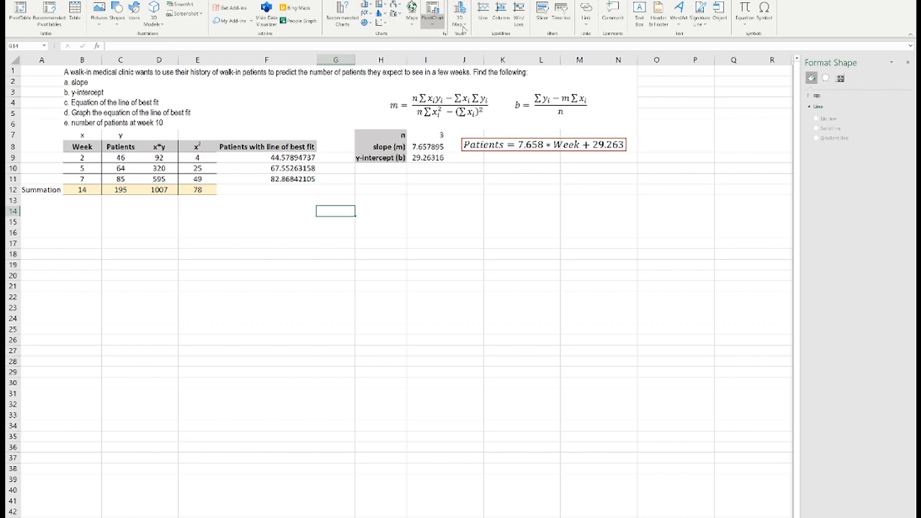
{"action": "left_click", "coordinate": [383, 24]}
{"action": "left_click", "coordinate": [387, 50]}
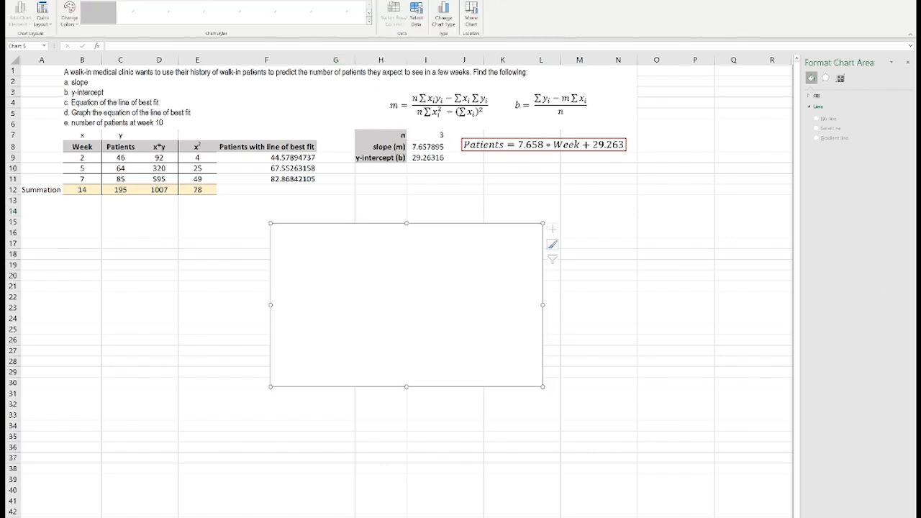
{"action": "left_click_drag", "start_coordinate": [310, 226], "coordinate": [108, 226]}
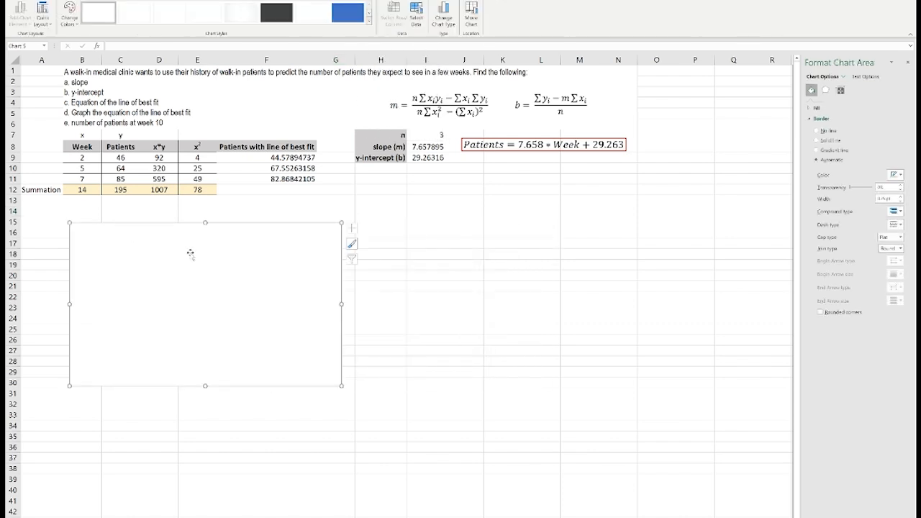
Add a chart series named Raw Data with X values from B9:B11 and Y values from C9:C11
{"action": "left_click", "coordinate": [417, 8]}
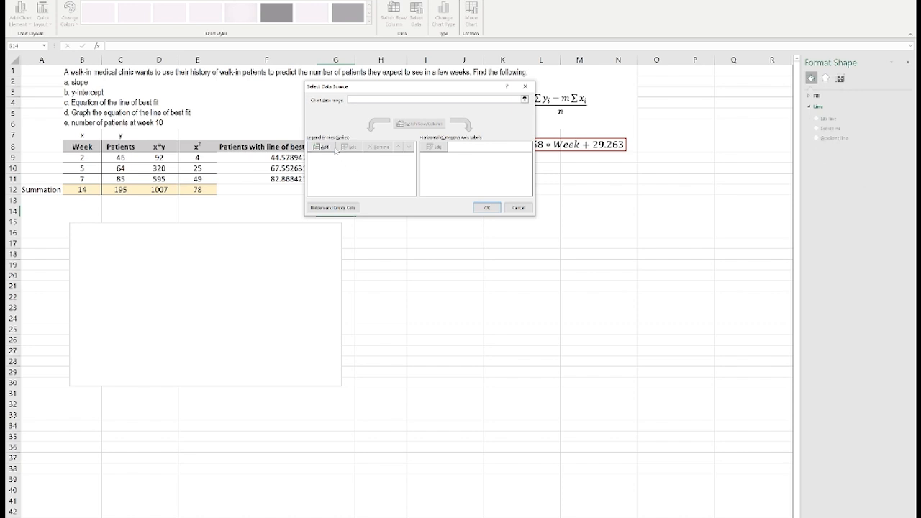
{"action": "left_click", "coordinate": [337, 149]}
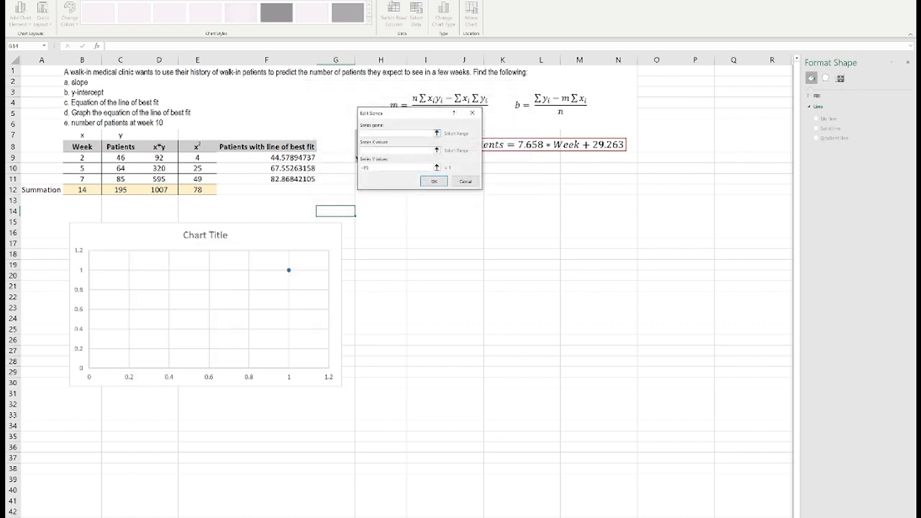
{"action": "type", "text": "Raw Data"}
{"action": "left_click", "coordinate": [380, 150]}
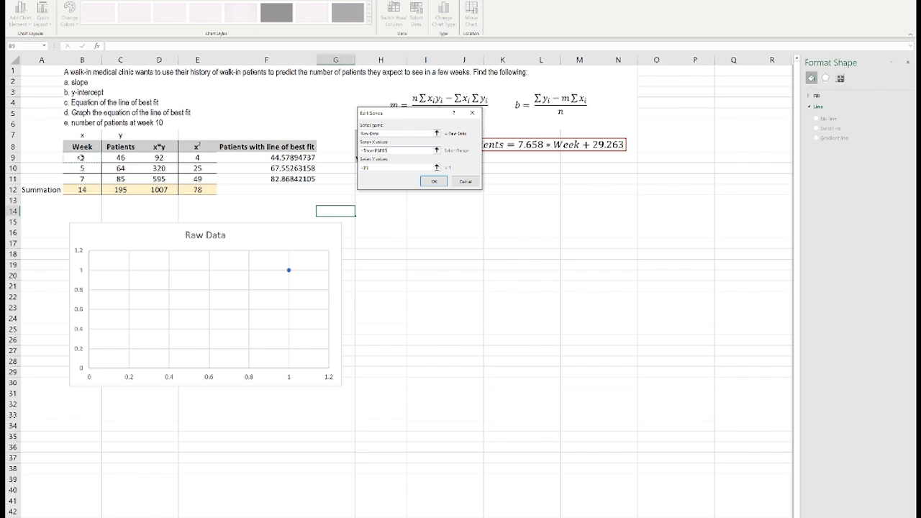
{"action": "left_click_drag", "start_coordinate": [81, 157], "coordinate": [80, 178]}
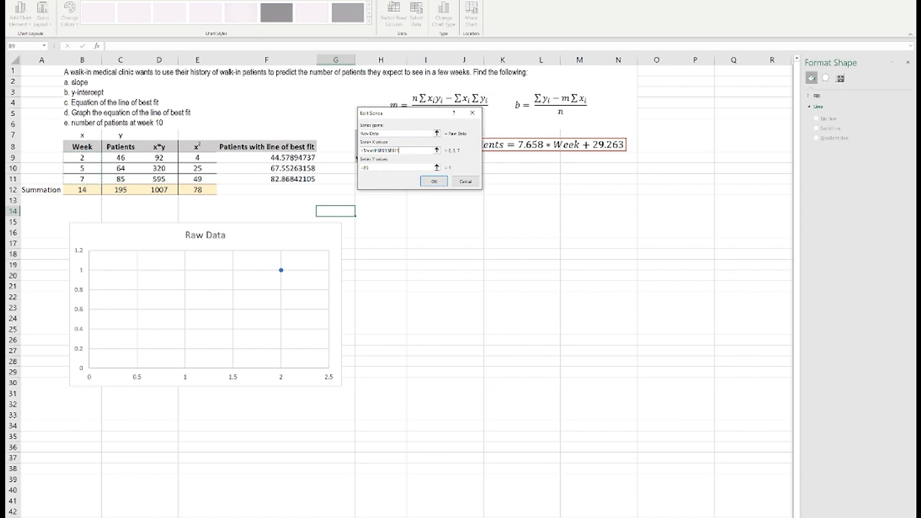
{"action": "left_click", "coordinate": [379, 169]}
{"action": "left_click_drag", "start_coordinate": [130, 156], "coordinate": [122, 178]}
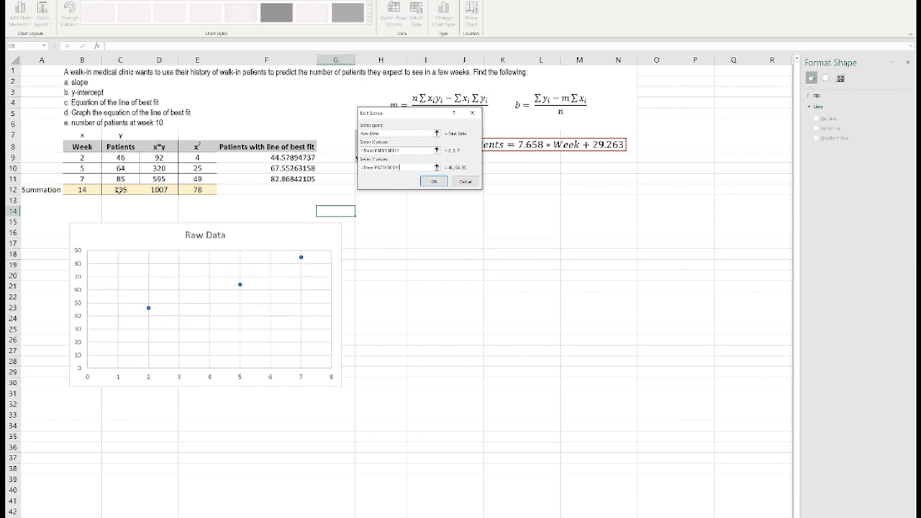
{"action": "left_click", "coordinate": [436, 182]}
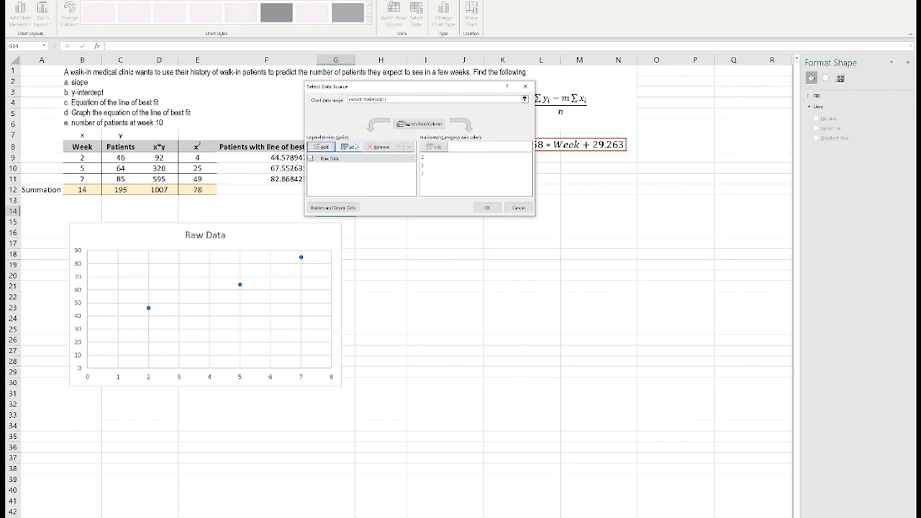
Add a second chart series named Line of Best Fit with X values B9:B11 and Y values F9:F11, and accept the data source
{"action": "left_click", "coordinate": [330, 147]}
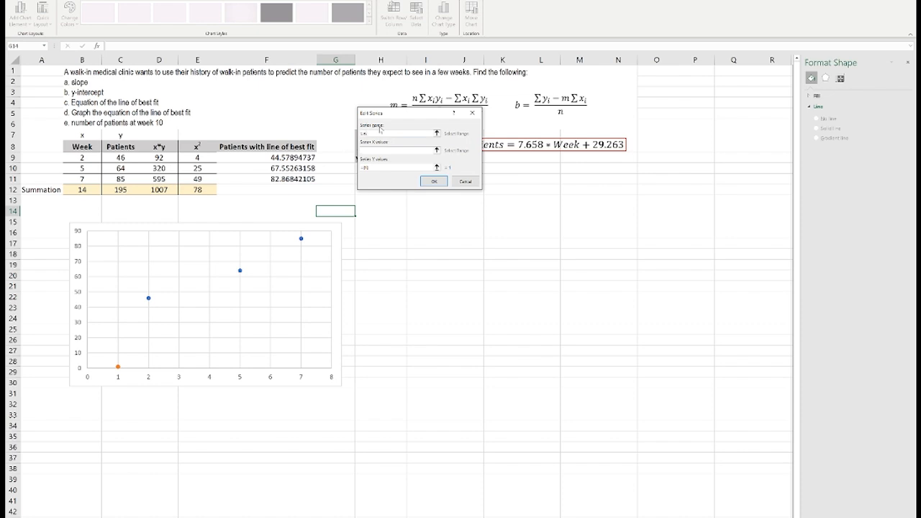
{"action": "type", "text": "Line of Best Fit"}
{"action": "left_click_drag", "start_coordinate": [81, 157], "coordinate": [81, 178]}
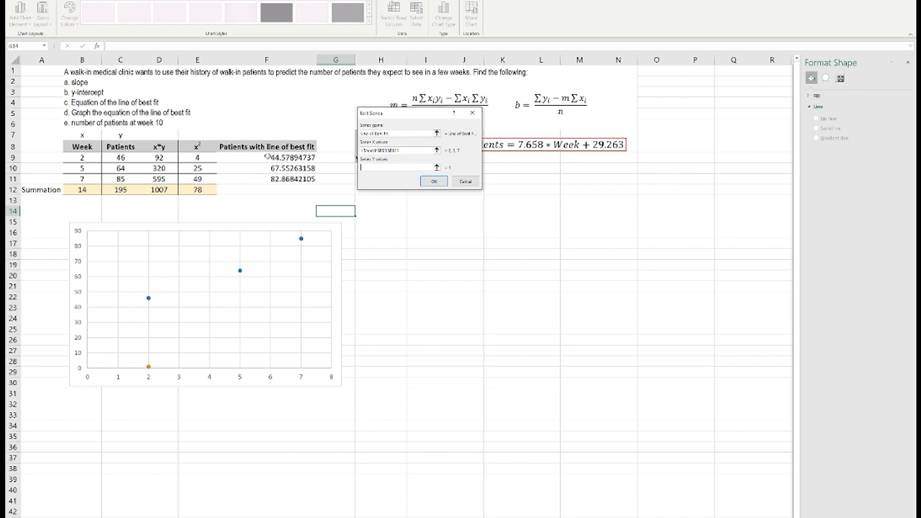
{"action": "left_click_drag", "start_coordinate": [267, 156], "coordinate": [288, 179]}
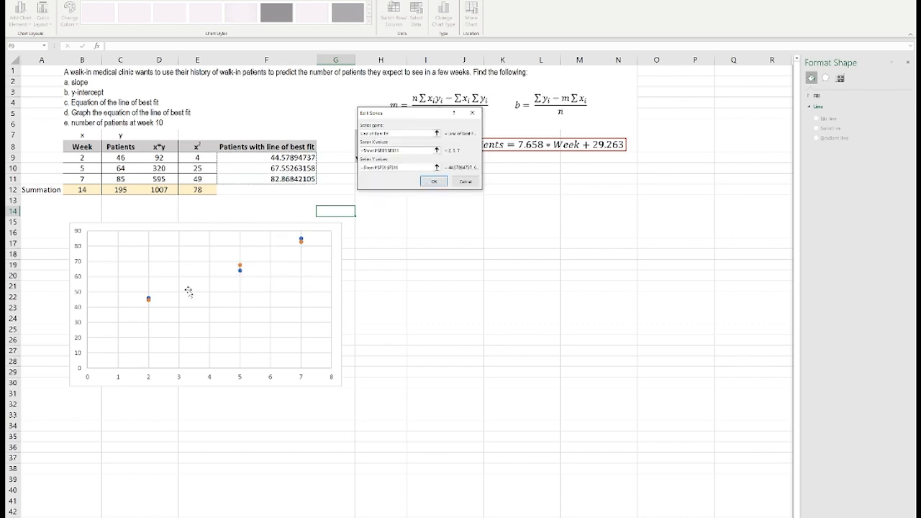
{"action": "left_click", "coordinate": [433, 181]}
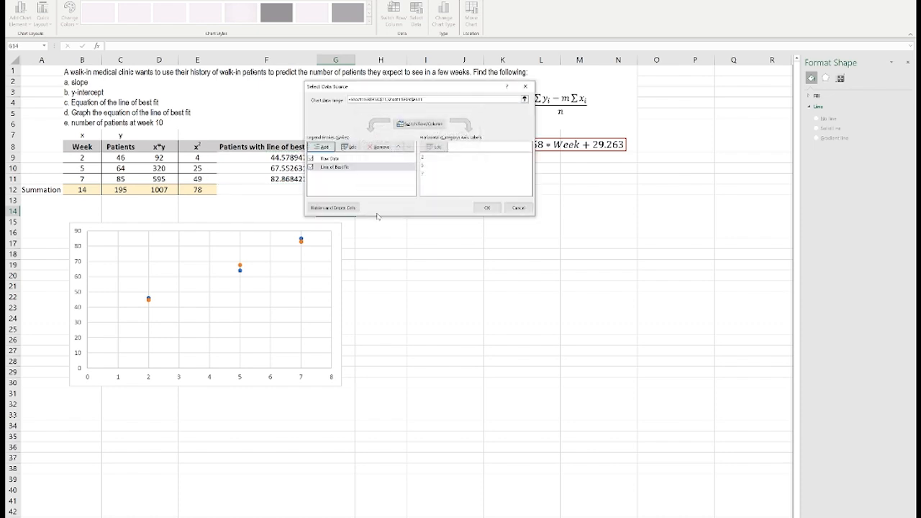
{"action": "left_click", "coordinate": [486, 208]}
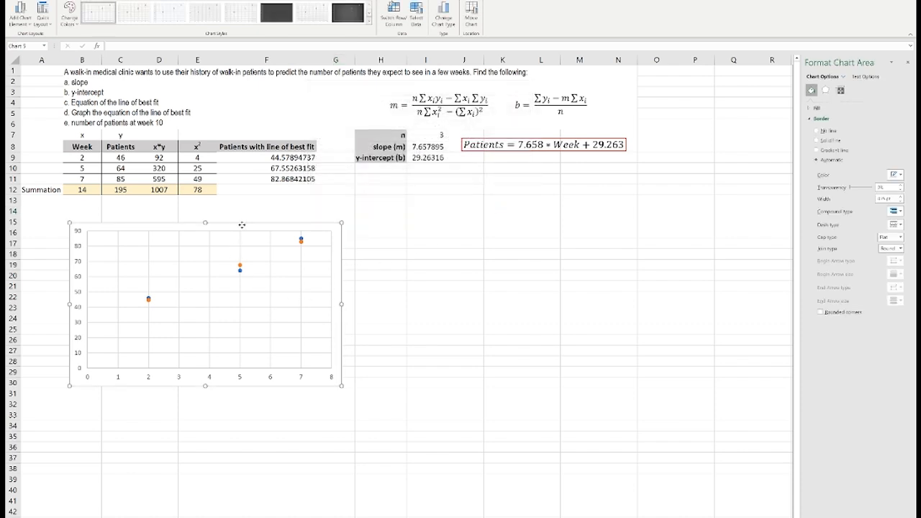
Move the chart across to span columns E to J and add axis titles, a chart title and a legend
{"action": "left_click_drag", "start_coordinate": [241, 225], "coordinate": [379, 227]}
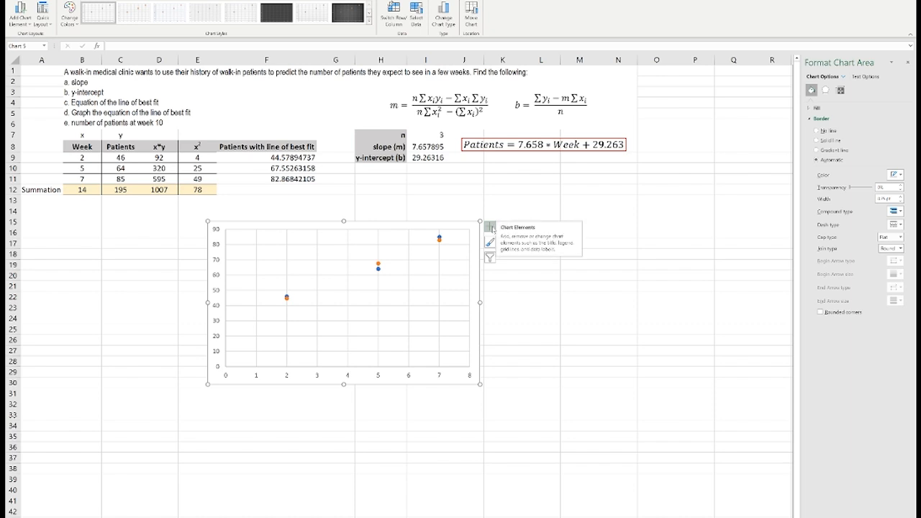
{"action": "left_click", "coordinate": [490, 227]}
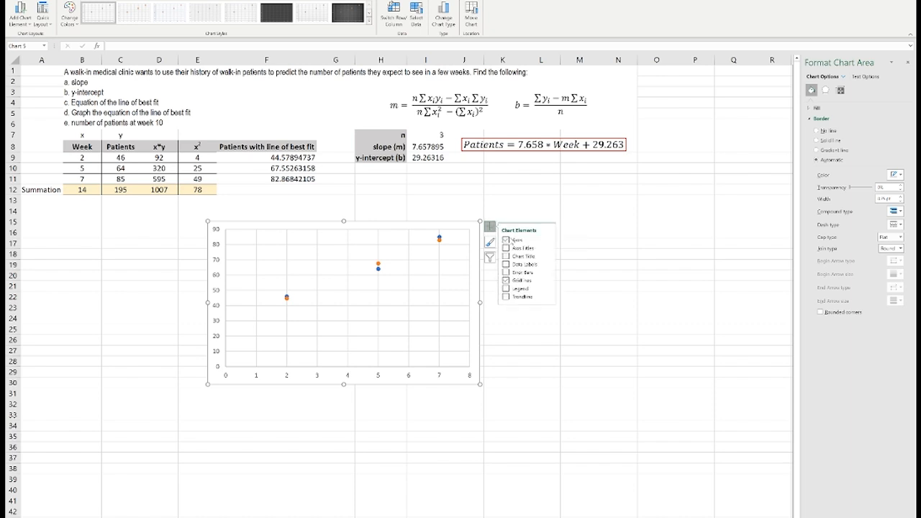
{"action": "left_click", "coordinate": [506, 248]}
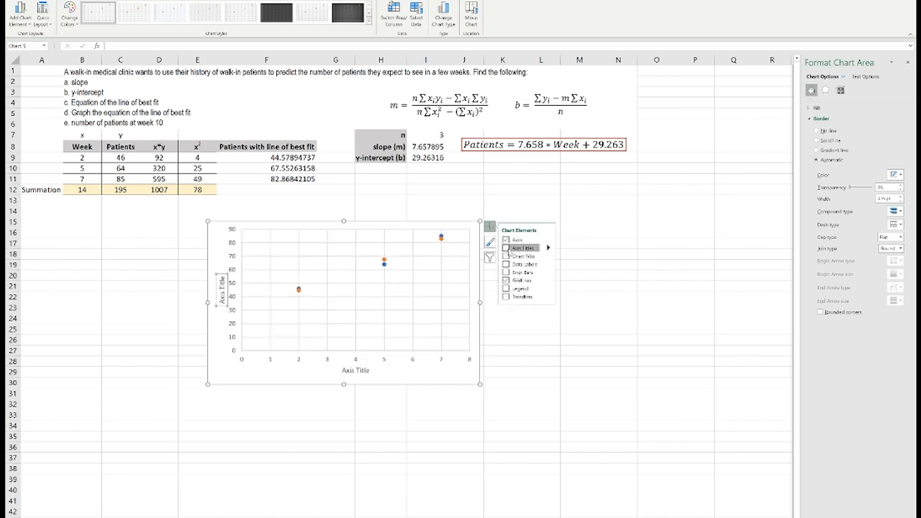
{"action": "left_click", "coordinate": [505, 257]}
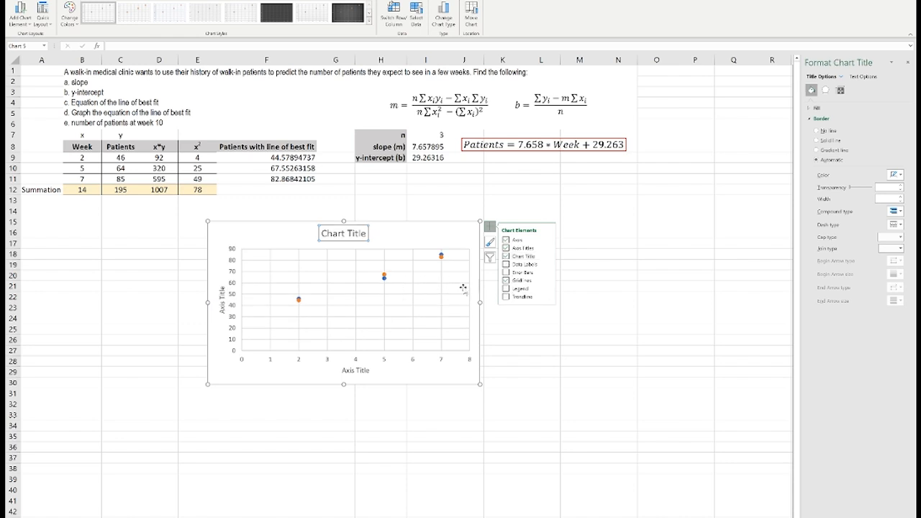
{"action": "left_click", "coordinate": [506, 288]}
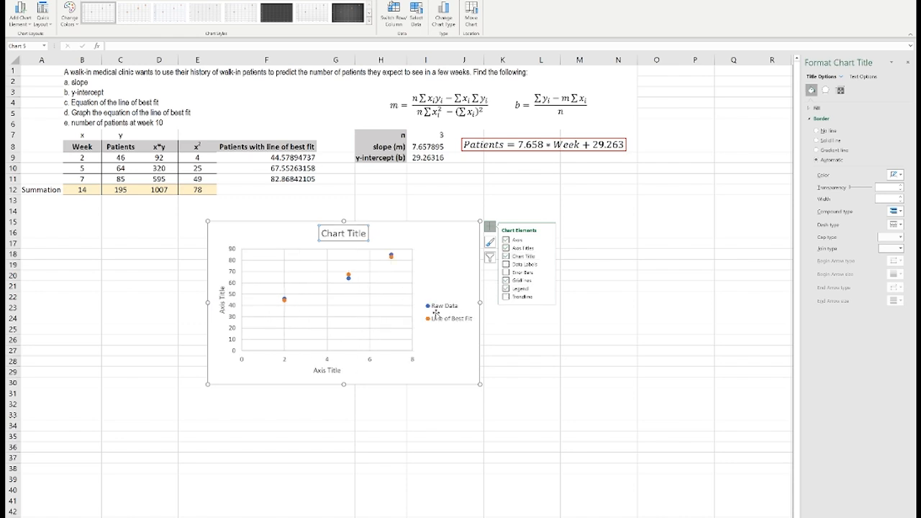
Title the chart's horizontal axis Week and its vertical axis Patients
{"action": "double_click", "coordinate": [332, 233]}
{"action": "triple_click", "coordinate": [331, 234]}
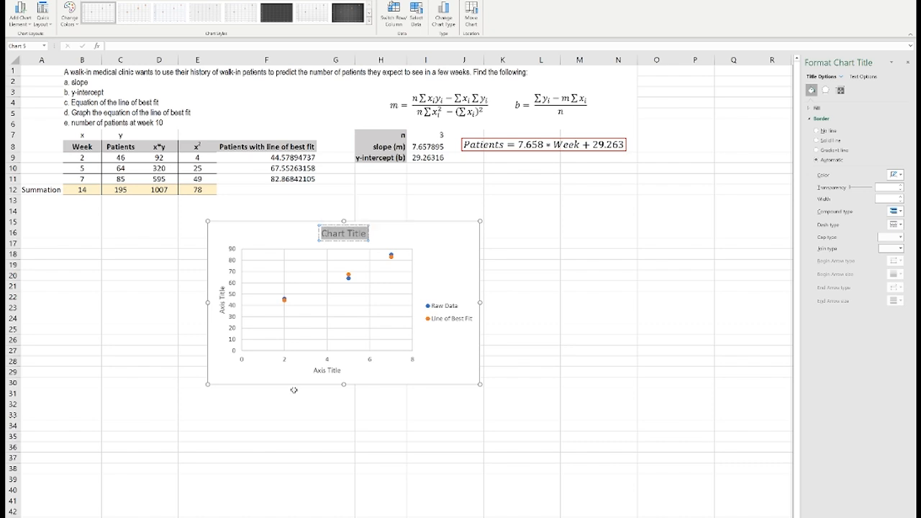
{"action": "left_click", "coordinate": [321, 371]}
{"action": "triple_click", "coordinate": [327, 370]}
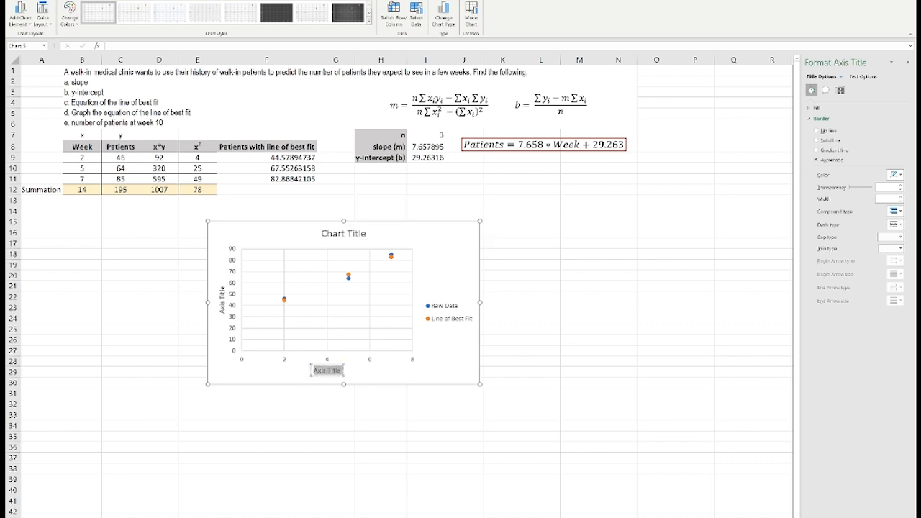
{"action": "type", "text": "Week"}
{"action": "triple_click", "coordinate": [224, 303]}
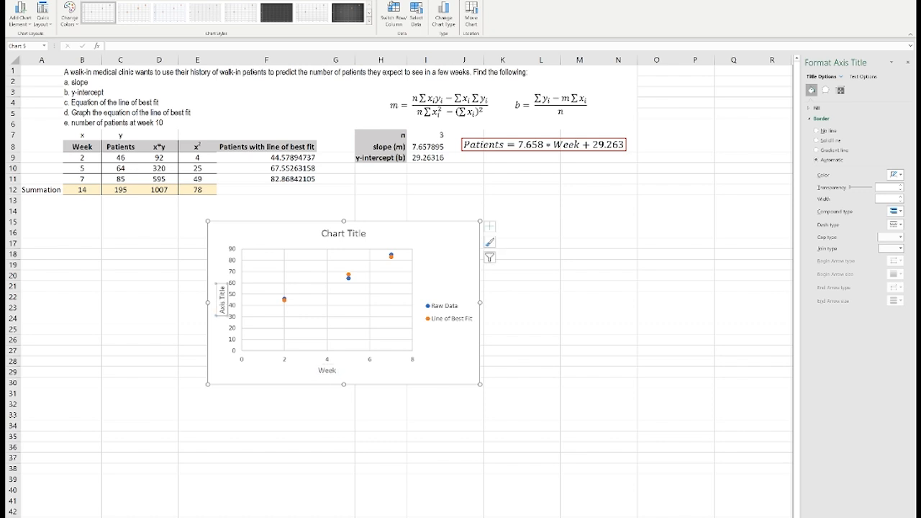
{"action": "type", "text": "Patients"}
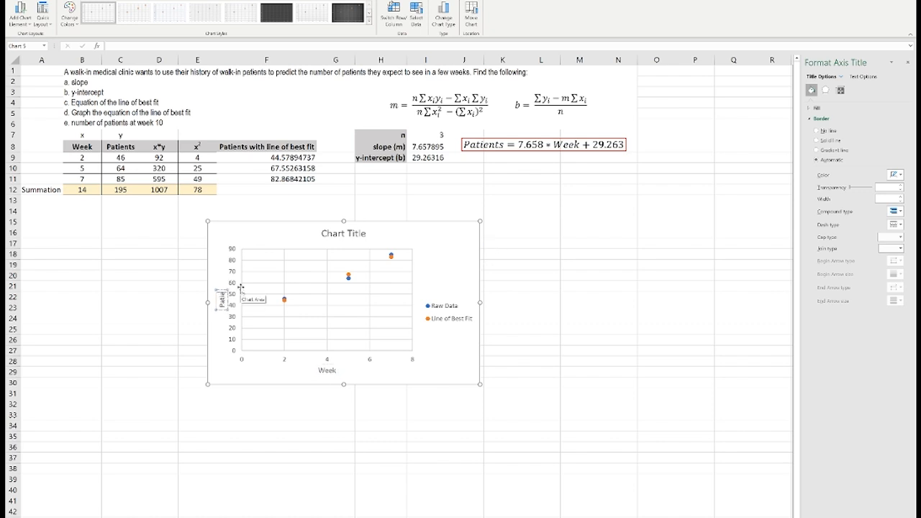
Replace the placeholder chart title with Patients vs Week and deselect the chart
{"action": "left_click", "coordinate": [345, 234]}
{"action": "double_click", "coordinate": [344, 233]}
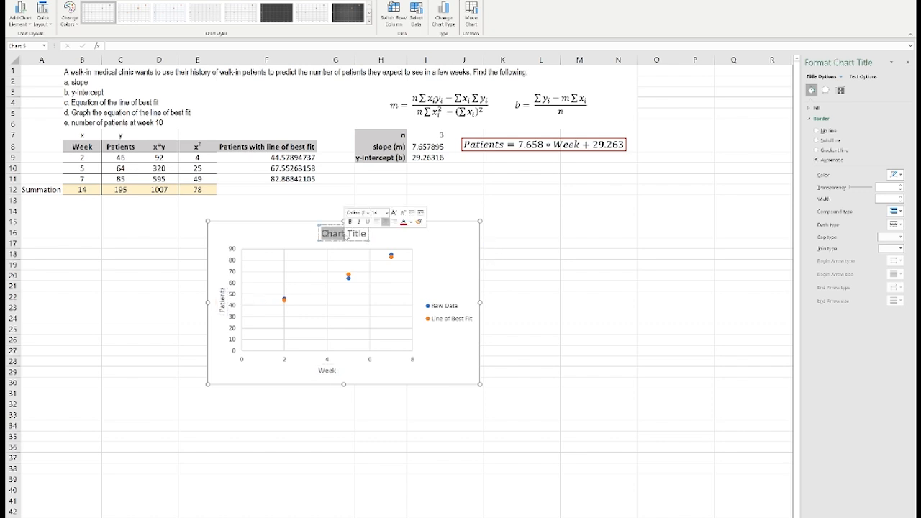
{"action": "left_click_drag", "start_coordinate": [367, 234], "coordinate": [313, 239]}
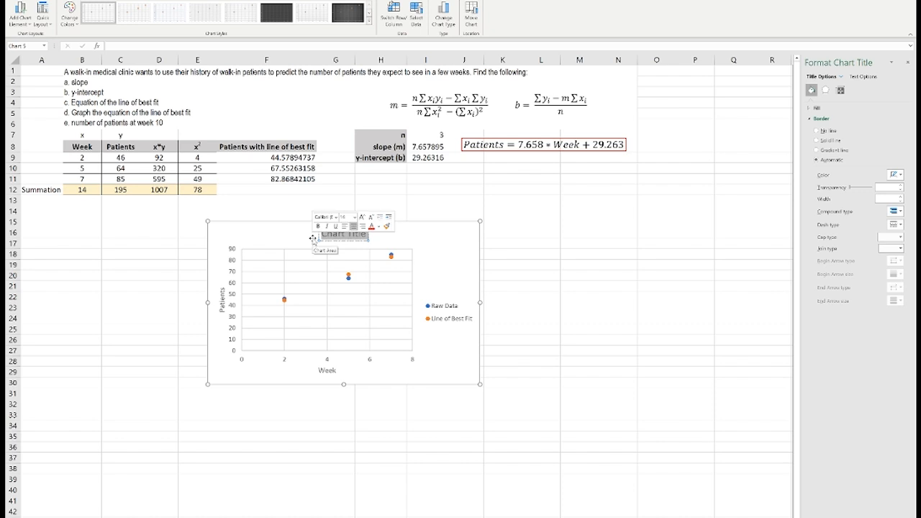
{"action": "type", "text": "Pa"}
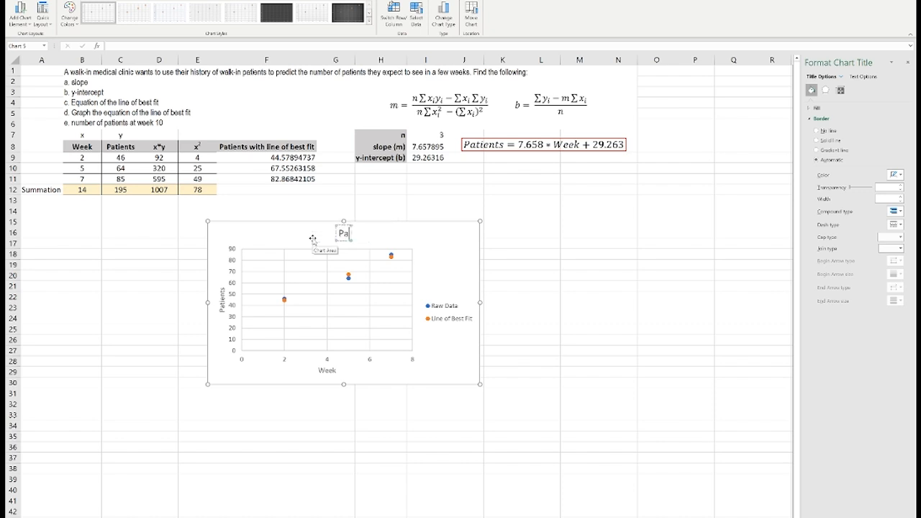
{"action": "type", "text": "tients v"}
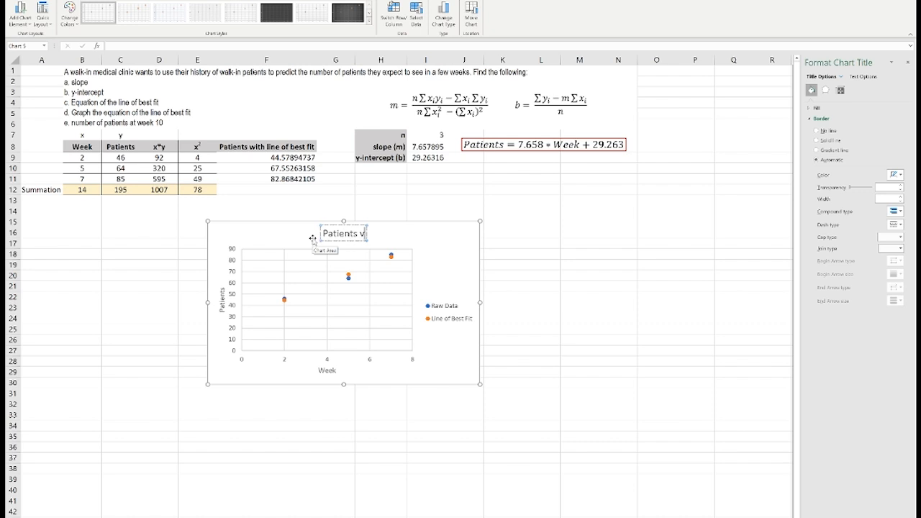
{"action": "type", "text": "s Week"}
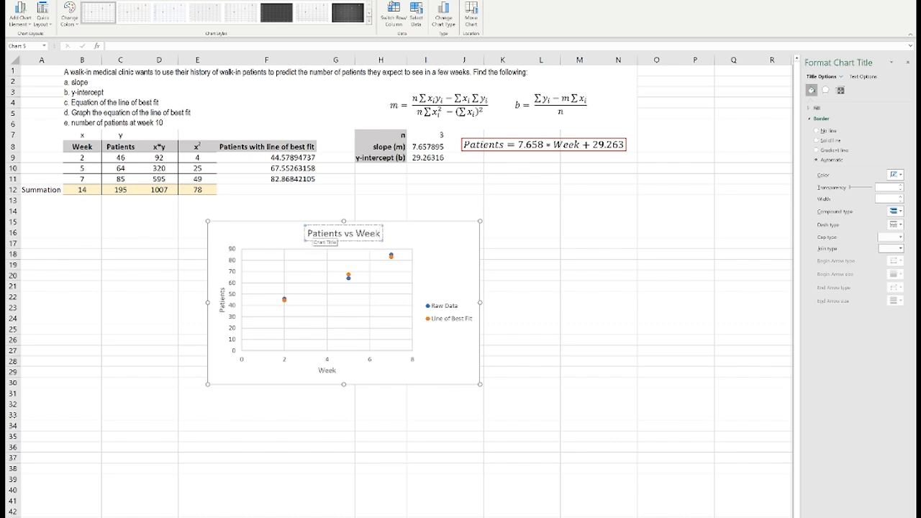
{"action": "left_click", "coordinate": [381, 426]}
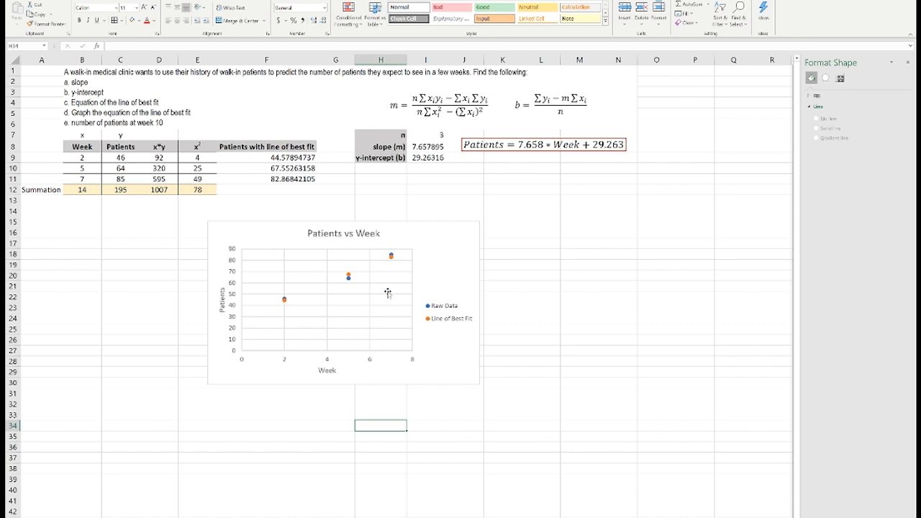
Format the Line of Best Fit series with a solid line connecting its points
{"action": "left_click", "coordinate": [350, 277]}
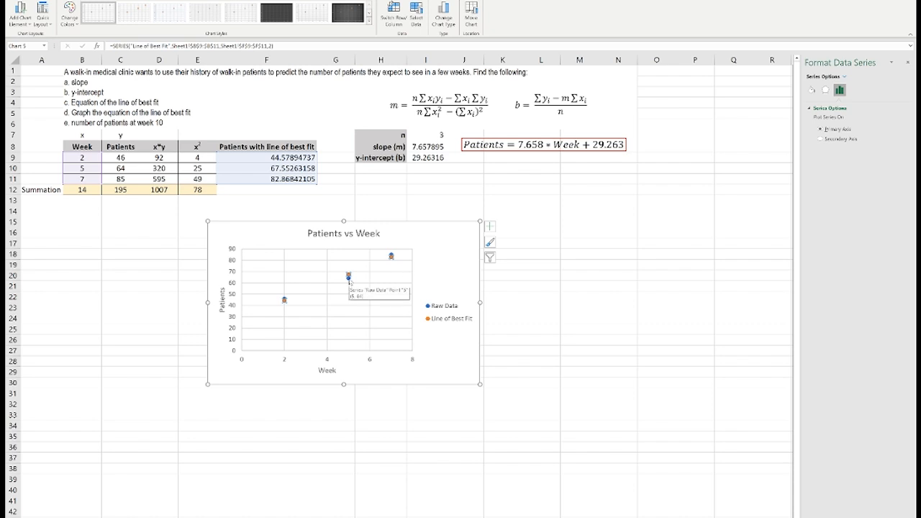
{"action": "left_click", "coordinate": [285, 300]}
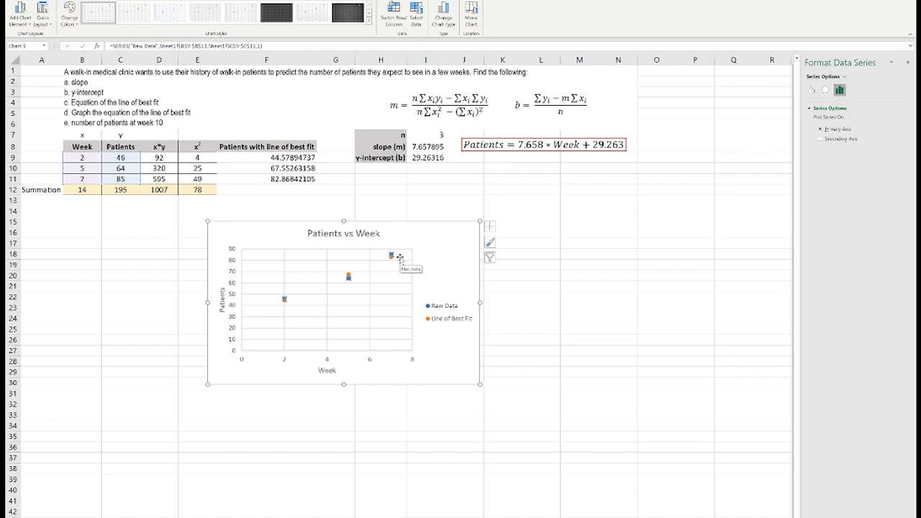
{"action": "left_click", "coordinate": [348, 277]}
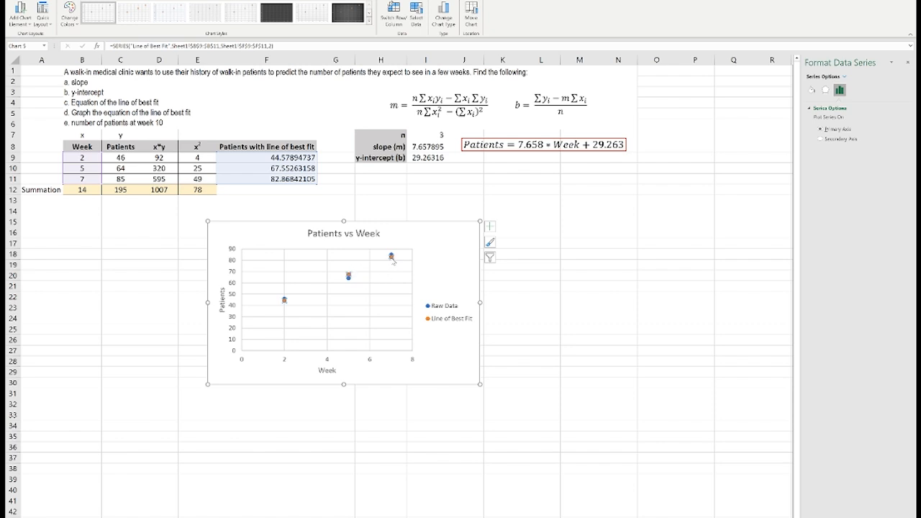
{"action": "left_click", "coordinate": [445, 289]}
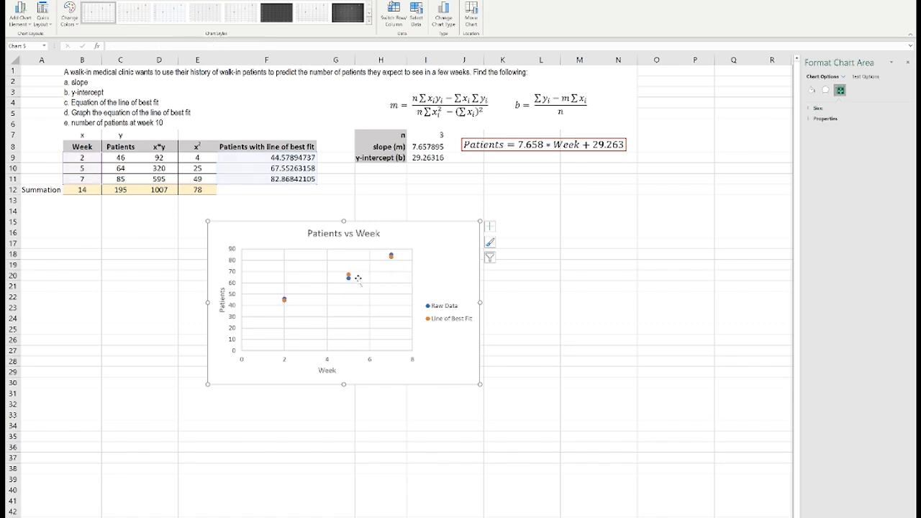
{"action": "left_click", "coordinate": [350, 277]}
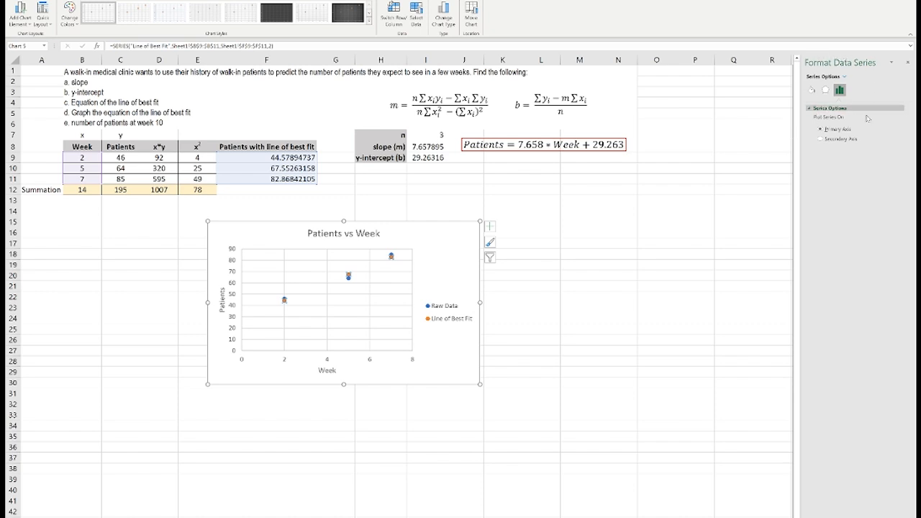
{"action": "right_click", "coordinate": [393, 258]}
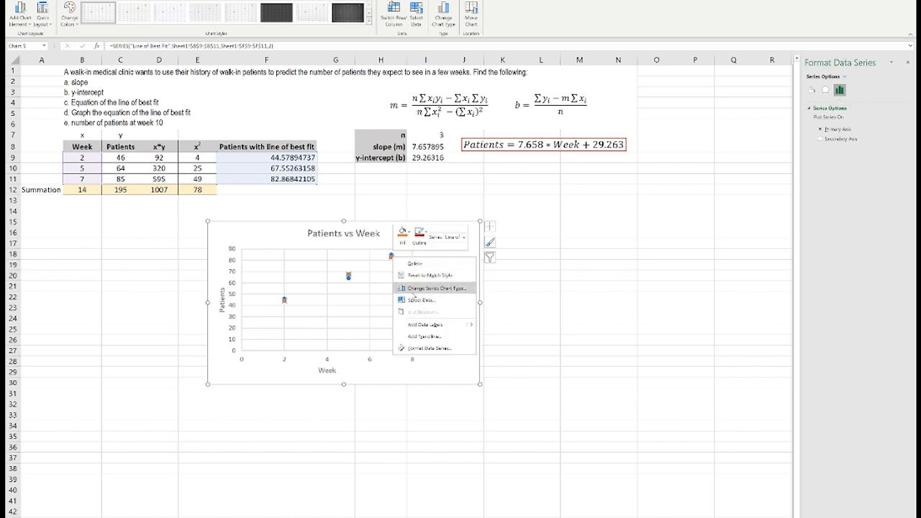
{"action": "left_click", "coordinate": [429, 348]}
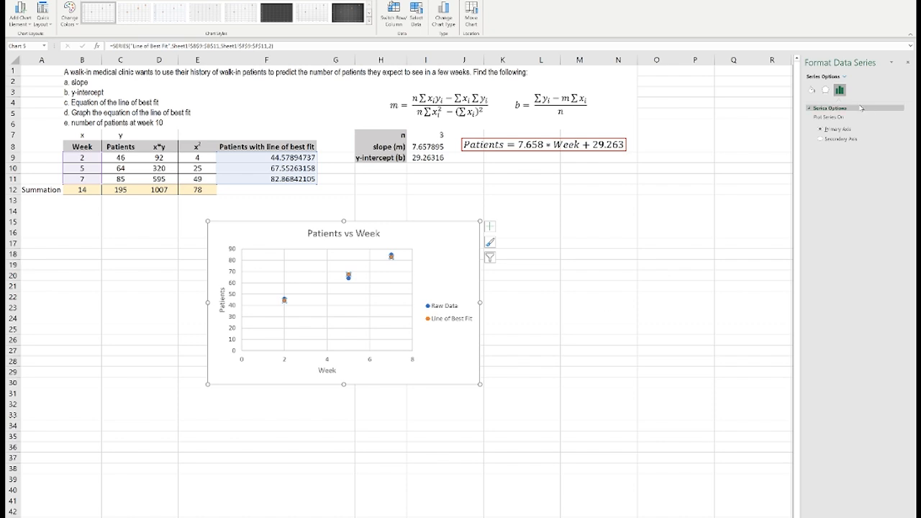
{"action": "left_click", "coordinate": [812, 90]}
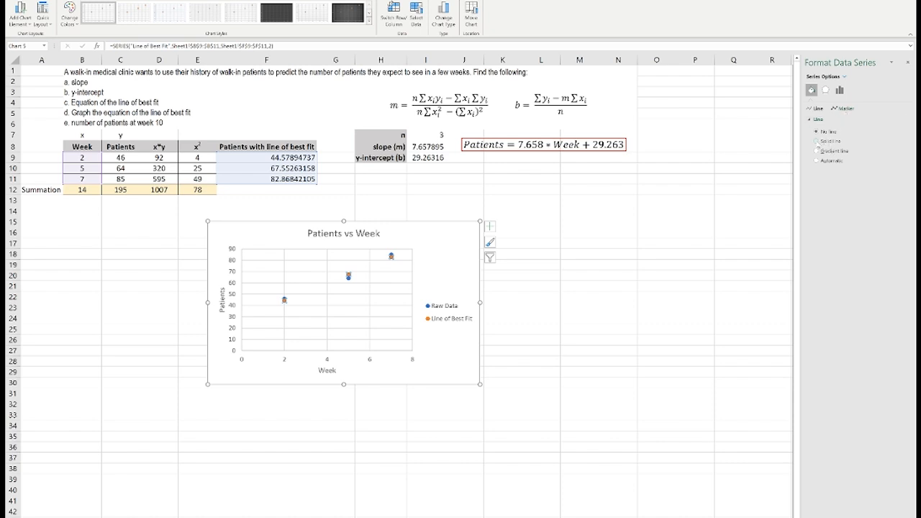
{"action": "left_click", "coordinate": [818, 142]}
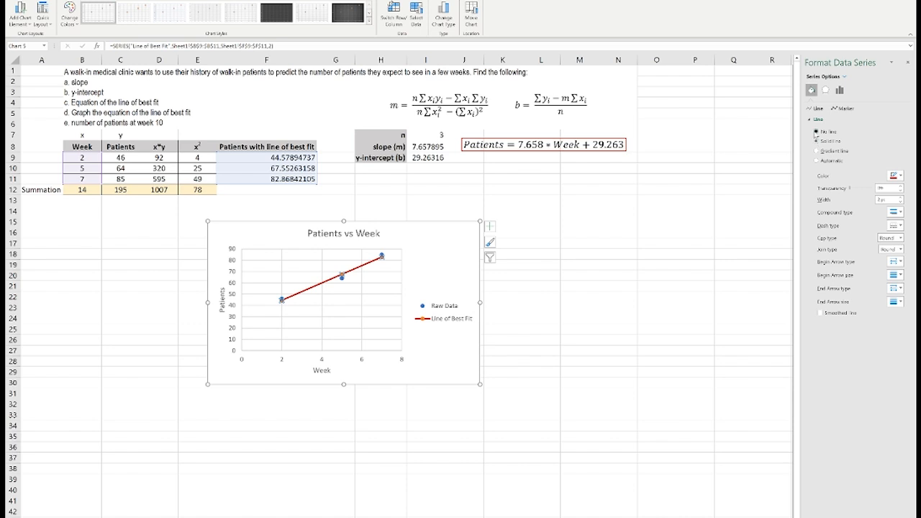
Set the Line of Best Fit series back to a solid line and reduce the line's width
{"action": "left_click", "coordinate": [816, 131]}
{"action": "left_click", "coordinate": [818, 142]}
{"action": "left_click", "coordinate": [900, 199]}
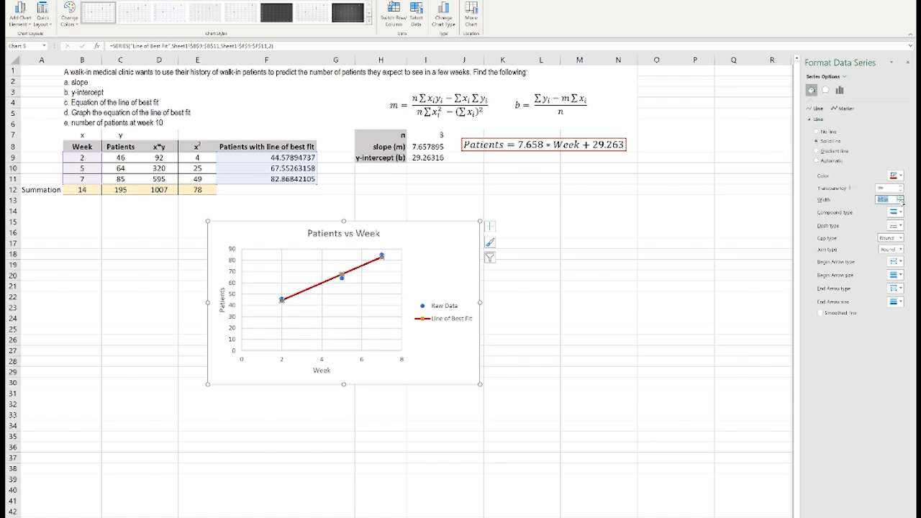
{"action": "left_click", "coordinate": [902, 202]}
{"action": "left_click", "coordinate": [901, 202]}
{"action": "left_click", "coordinate": [902, 202]}
{"action": "left_click", "coordinate": [902, 202]}
{"action": "left_click", "coordinate": [901, 198]}
{"action": "left_click", "coordinate": [900, 197]}
{"action": "mouse_move", "coordinate": [341, 276]}
Remove the point markers from the Line of Best Fit series by setting its marker option to None
{"action": "left_click", "coordinate": [840, 108]}
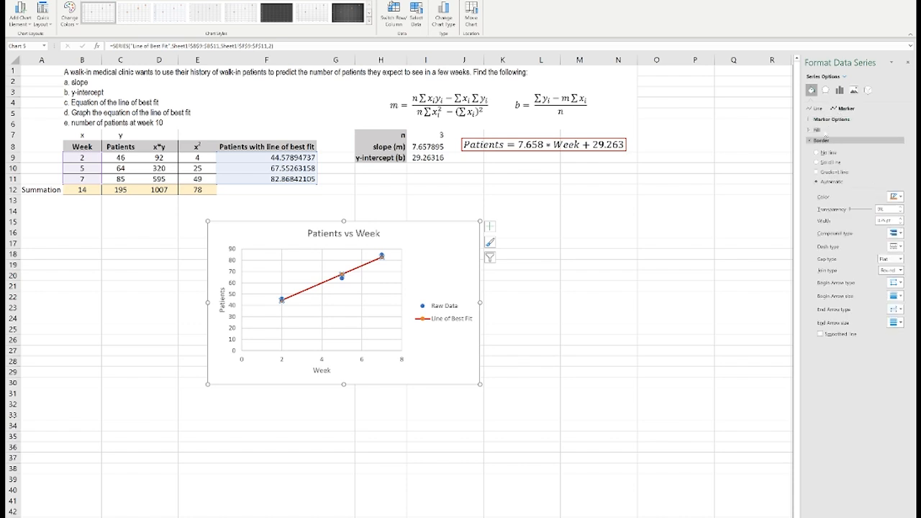
{"action": "left_click", "coordinate": [809, 119]}
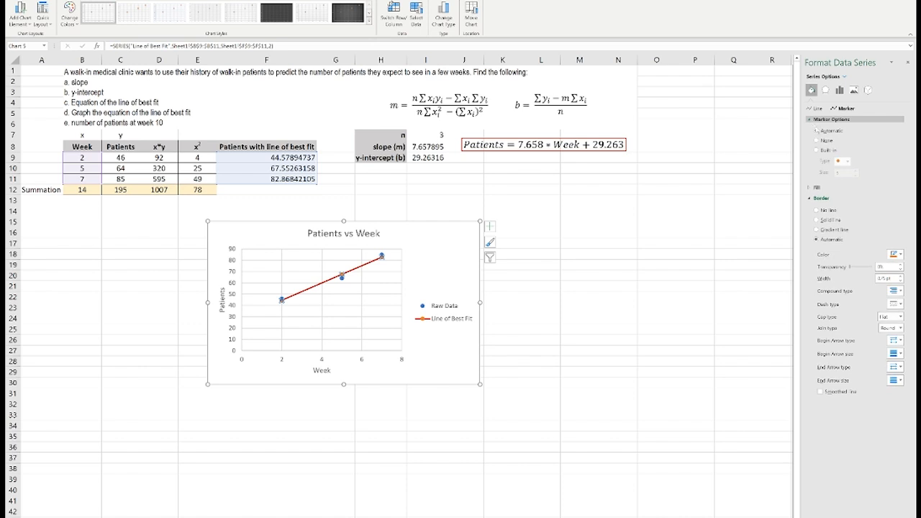
{"action": "left_click", "coordinate": [824, 141]}
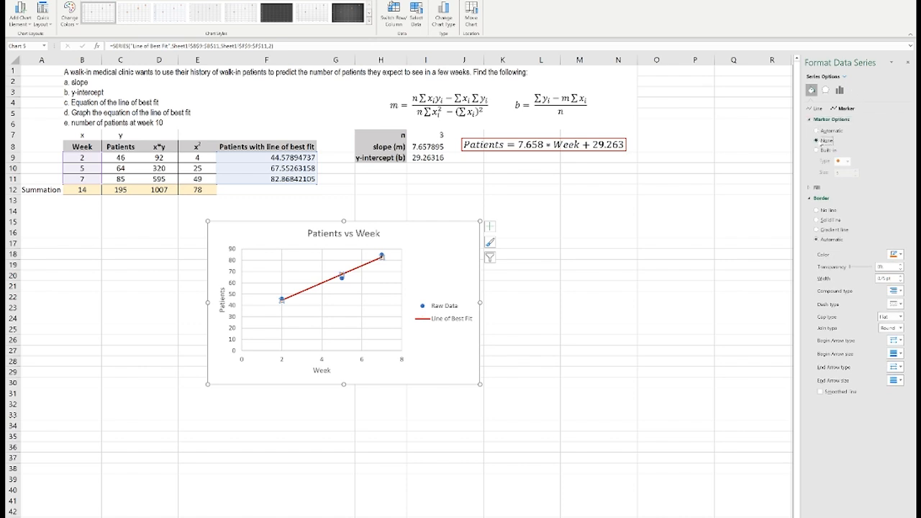
Try built-in marker types on the Line of Best Fit series, and restore its marker option to None
{"action": "left_click", "coordinate": [818, 131]}
{"action": "left_click", "coordinate": [817, 151]}
{"action": "left_click", "coordinate": [848, 161]}
{"action": "left_click", "coordinate": [845, 202]}
{"action": "left_click", "coordinate": [846, 161]}
{"action": "left_click", "coordinate": [843, 234]}
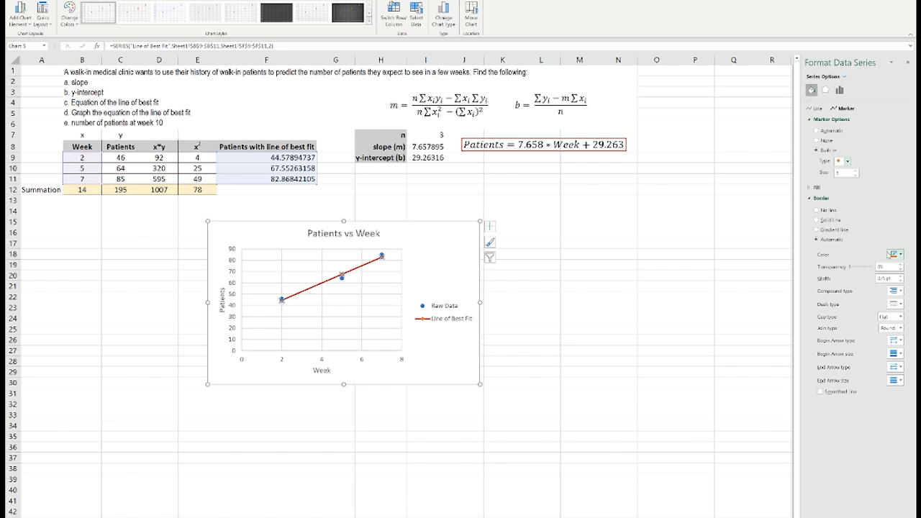
{"action": "left_click", "coordinate": [818, 141]}
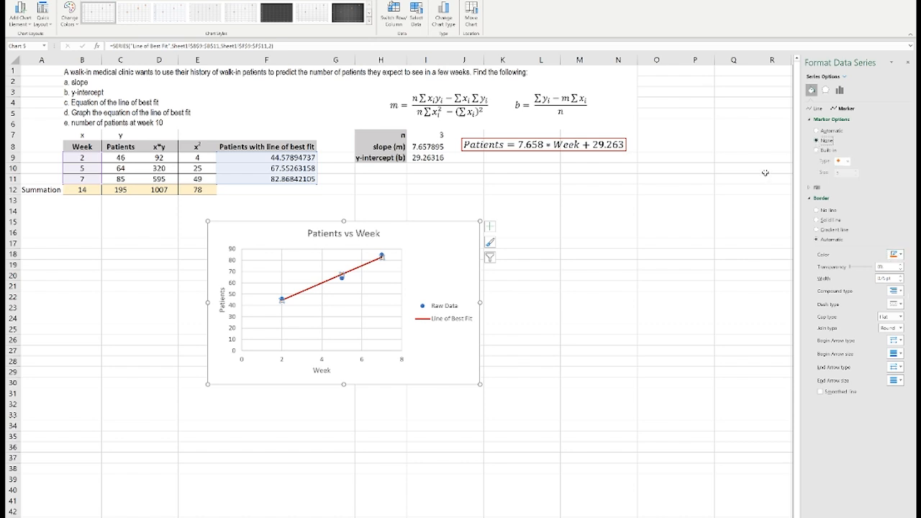
Deselect the series and move the chart across so it sits beneath the data table, spanning about columns B to F
{"action": "left_click", "coordinate": [592, 308]}
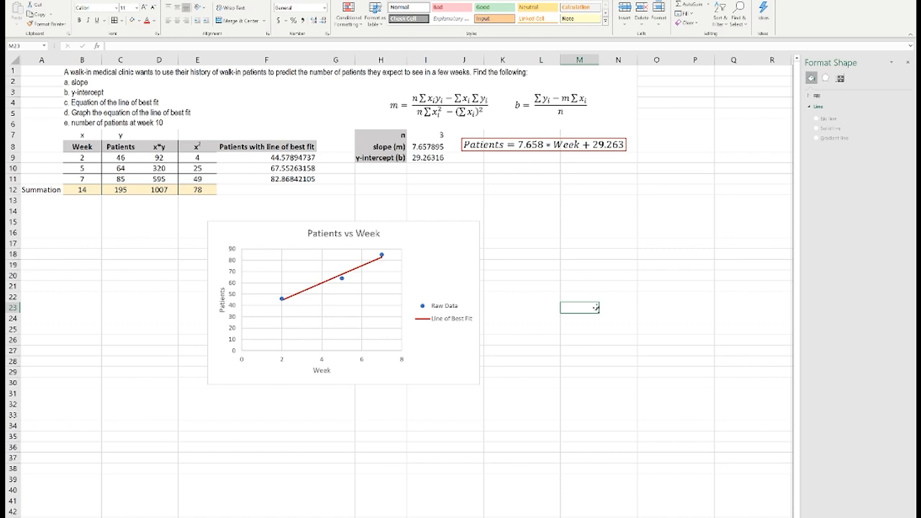
{"action": "left_click_drag", "start_coordinate": [415, 245], "coordinate": [277, 250]}
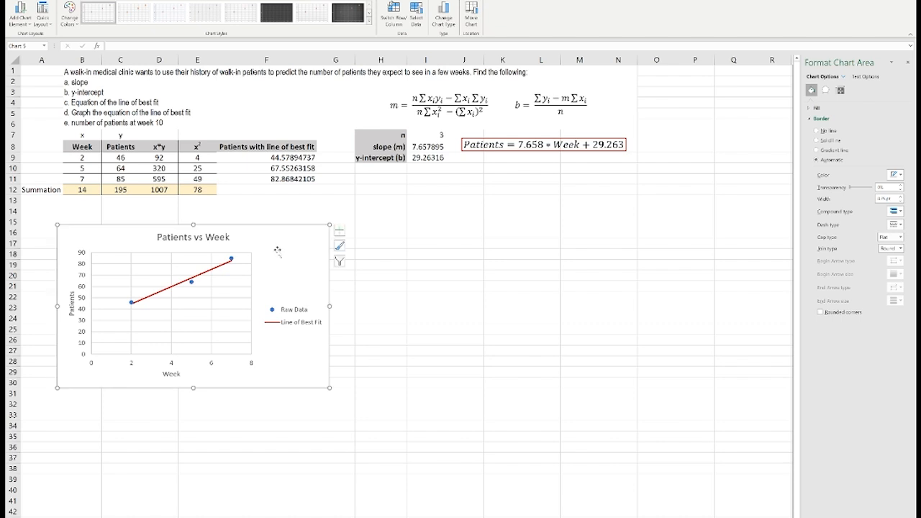
Enter the label Number of Patients at Week 10 in cell H15
{"action": "left_click", "coordinate": [393, 223]}
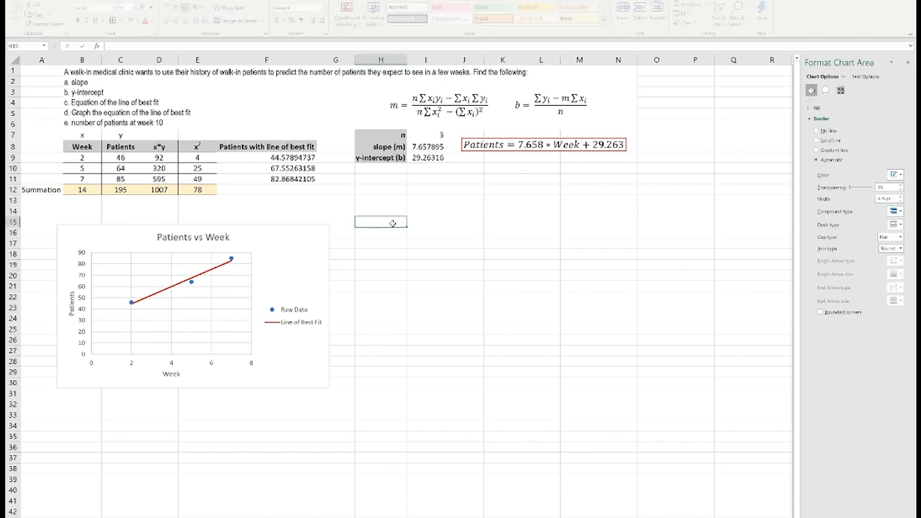
{"action": "type", "text": "Number of"}
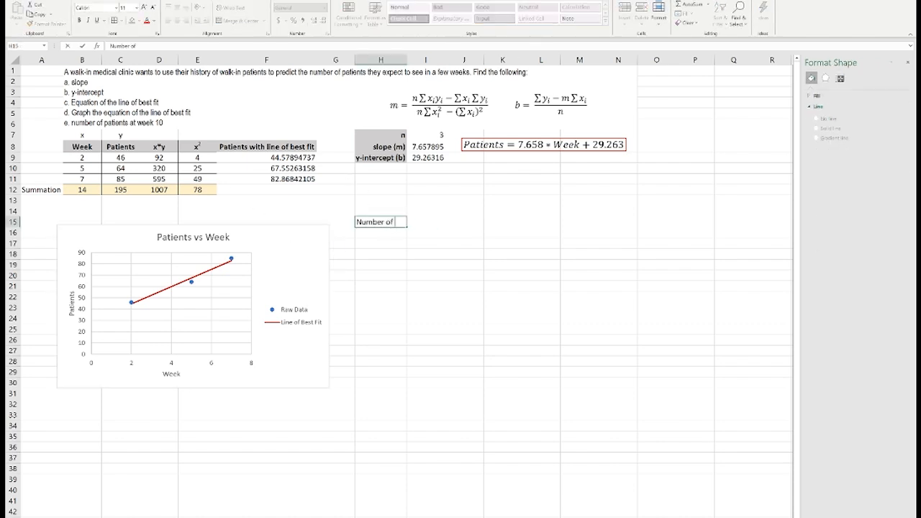
{"action": "type", "text": " Patients at Week 10"}
{"action": "key", "text": "Tab"}
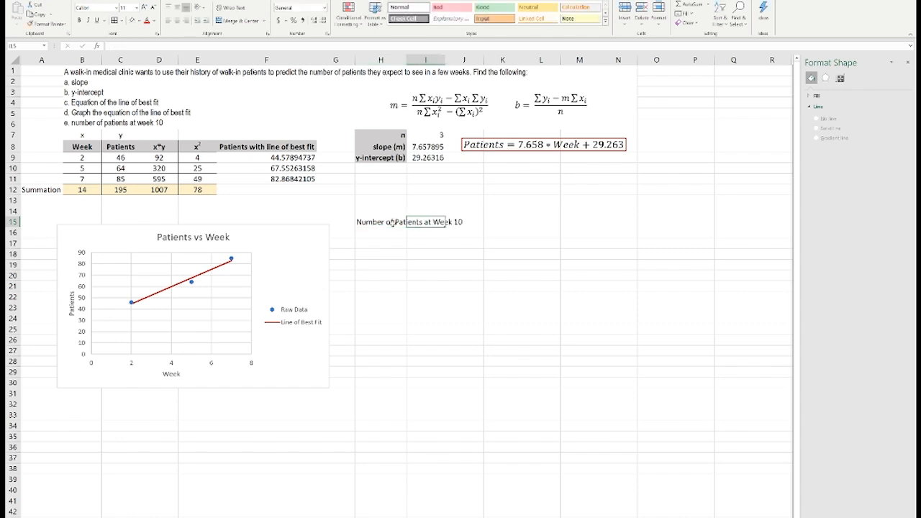
Compute the week 10 prediction in cell K15 as slope times 10 plus the y-intercept, using =I8*10+I9
{"action": "left_click", "coordinate": [489, 223]}
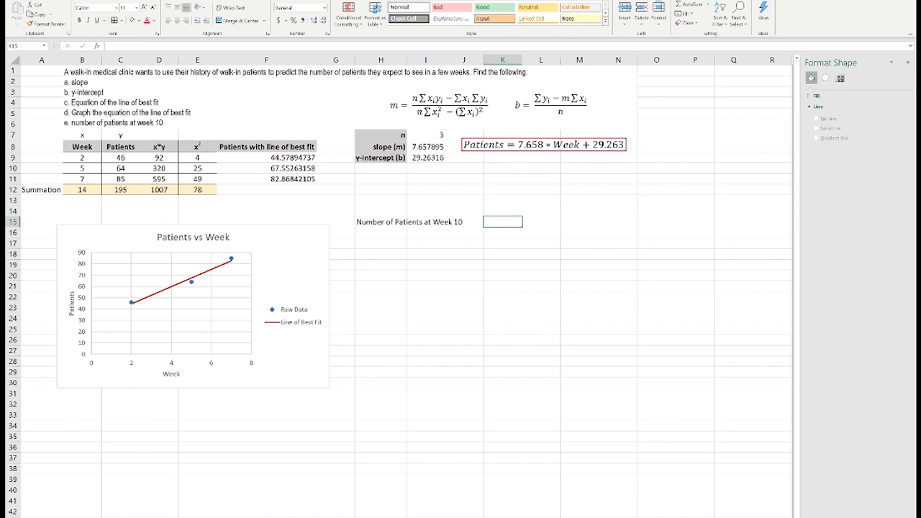
{"action": "type", "text": "="}
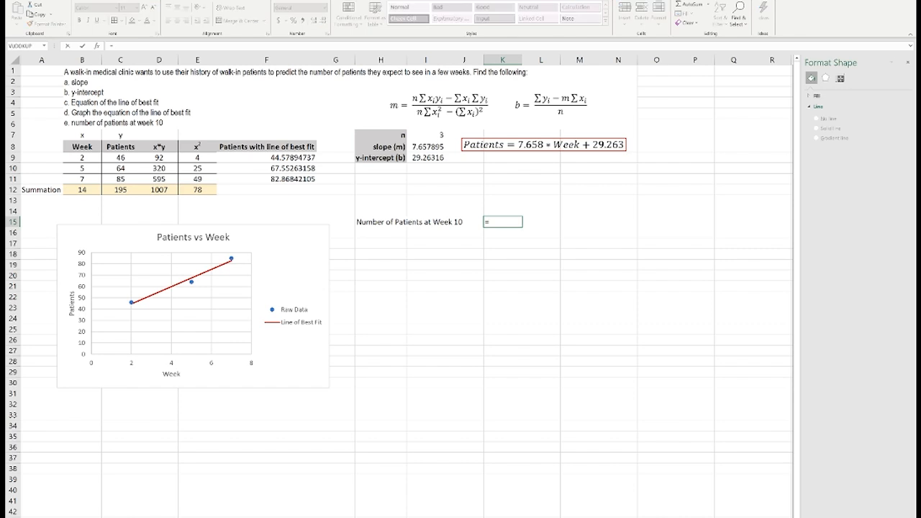
{"action": "left_click", "coordinate": [415, 148]}
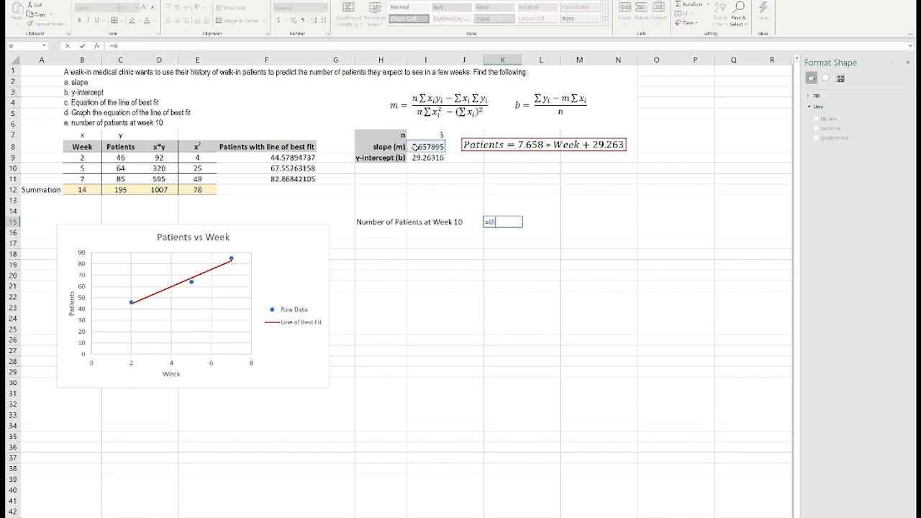
{"action": "type", "text": "*10+"}
{"action": "left_click", "coordinate": [423, 157]}
{"action": "key", "text": "Return"}
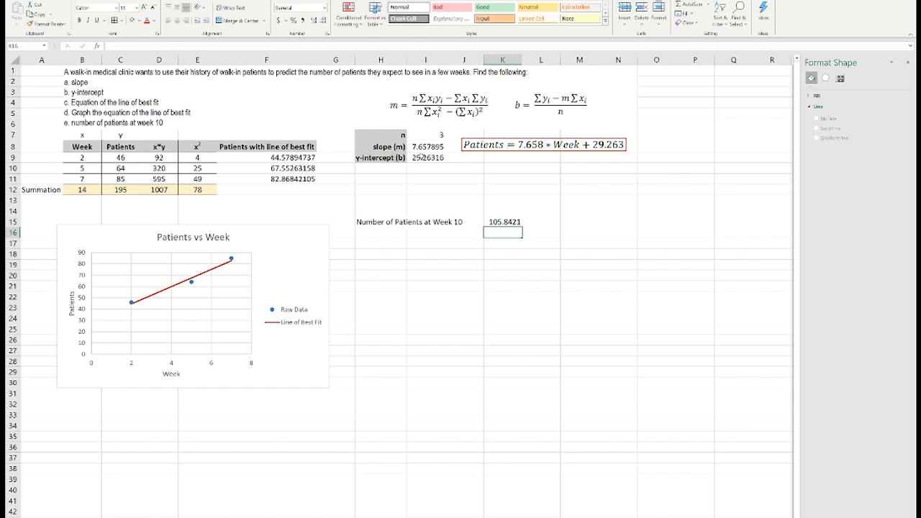